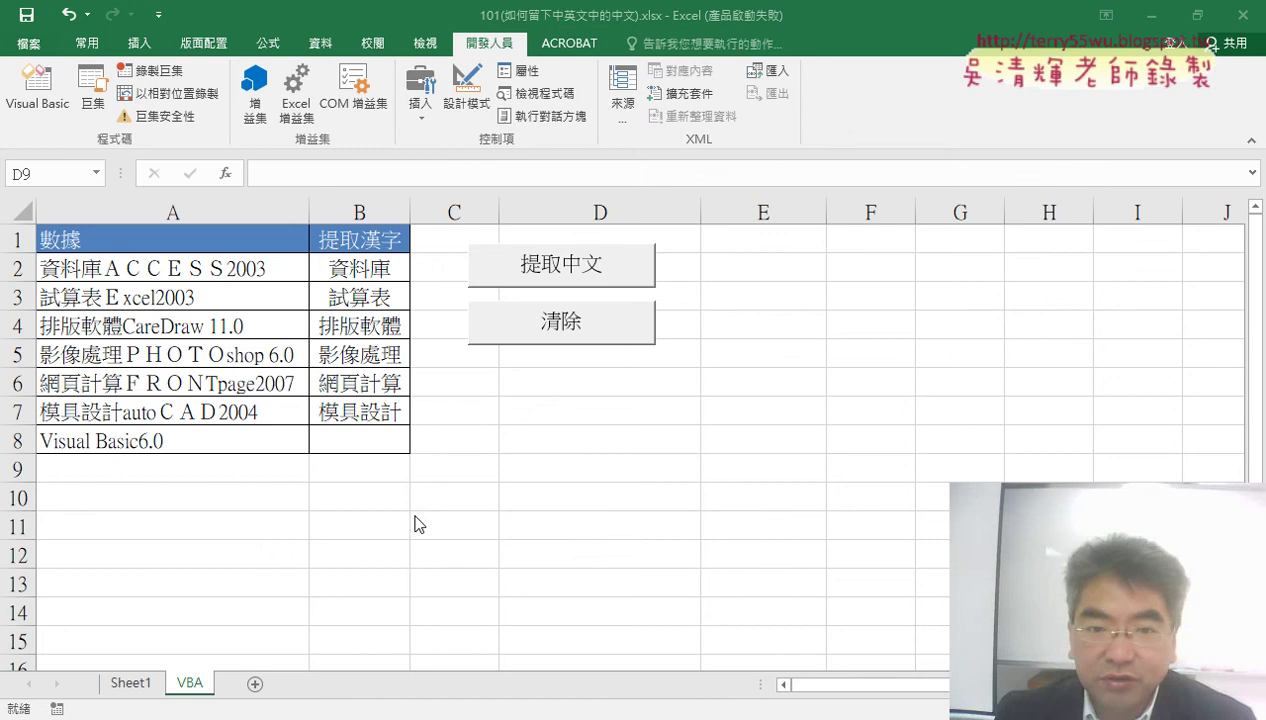
Save the workbook and move aside the warning that its VB project can't stay in a macro-free file
click(26, 14)
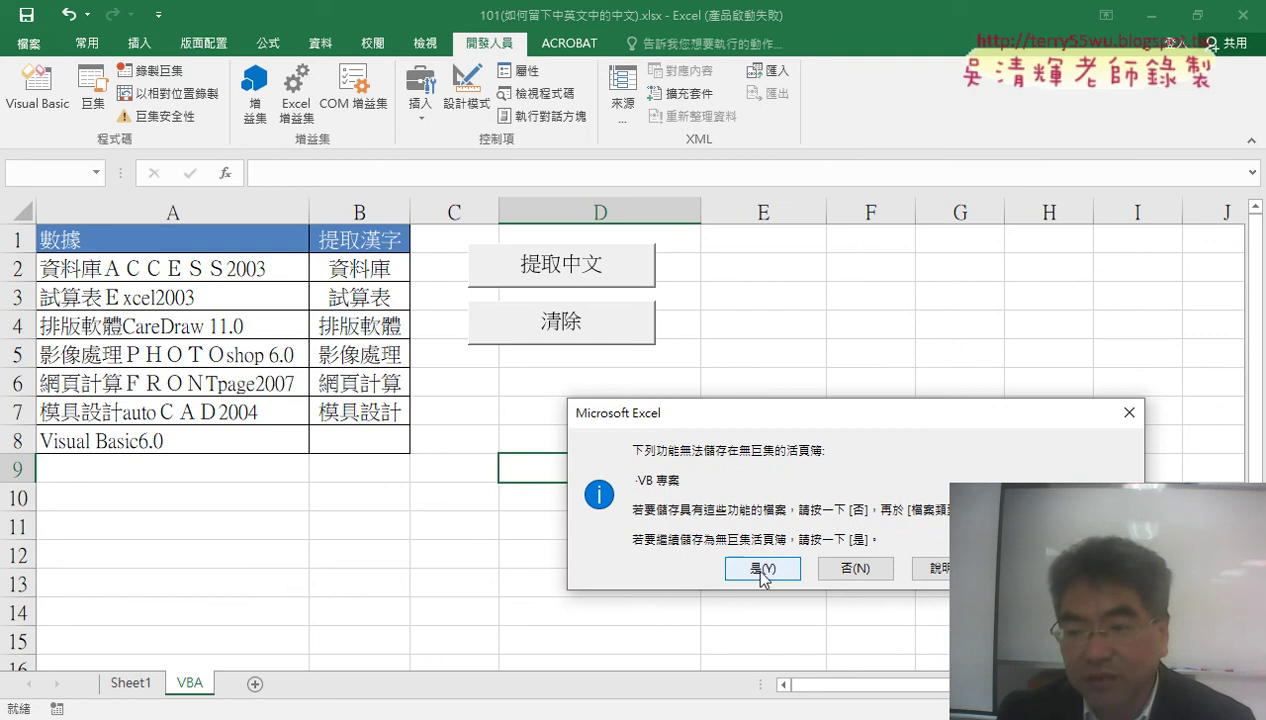
drag(700, 412, 430, 272)
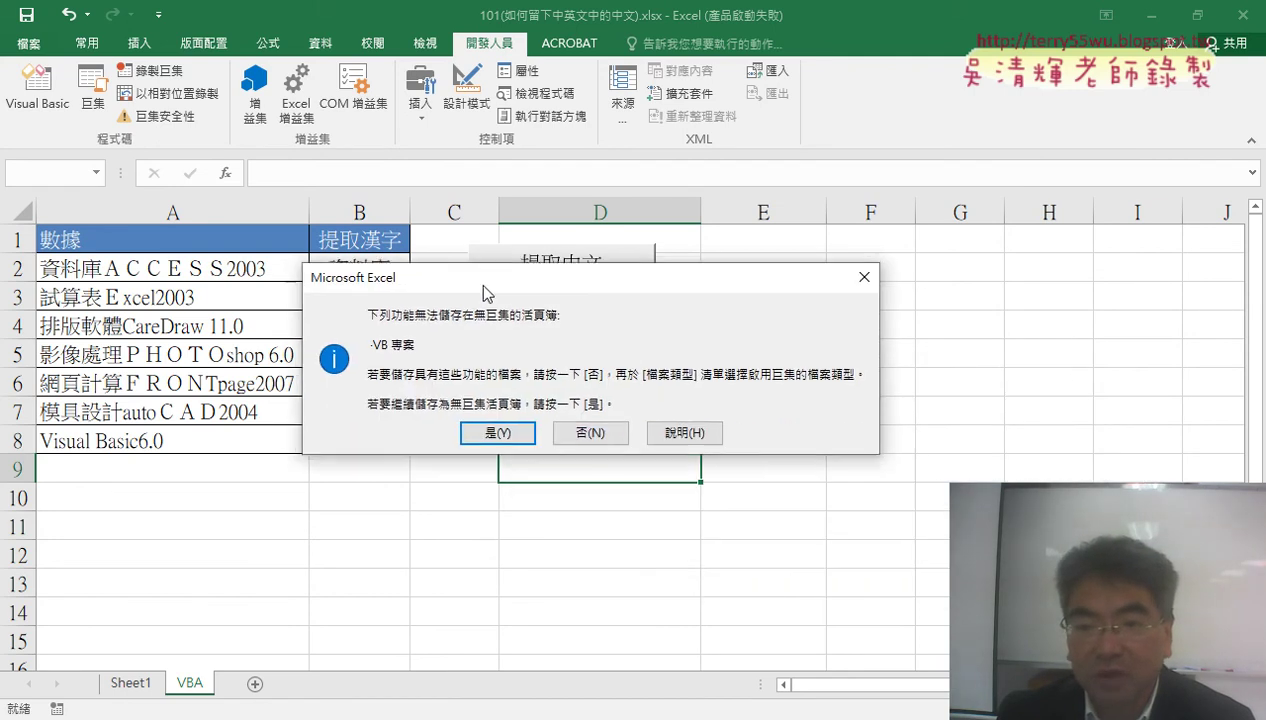
Save as '101(如何留下中英文中的中文).xlsm' using the Excel Macro-Enabled Workbook (*.xlsm) type
click(584, 430)
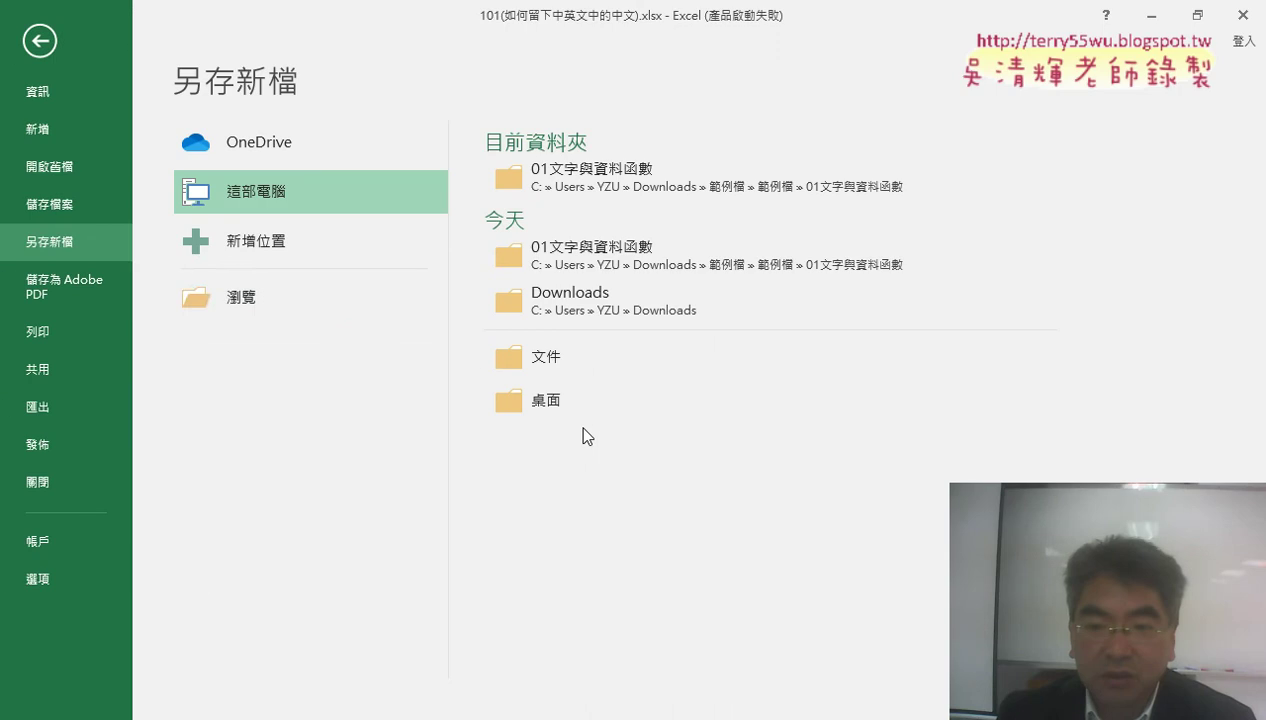
click(260, 293)
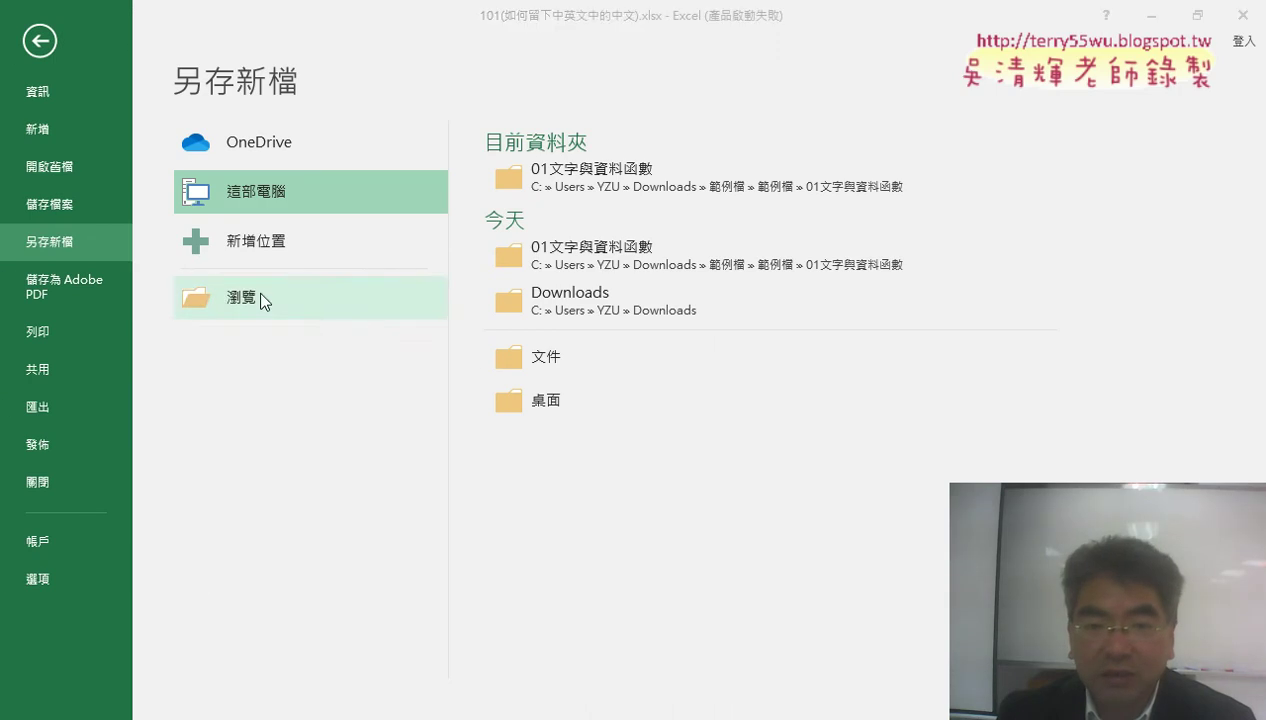
click(258, 372)
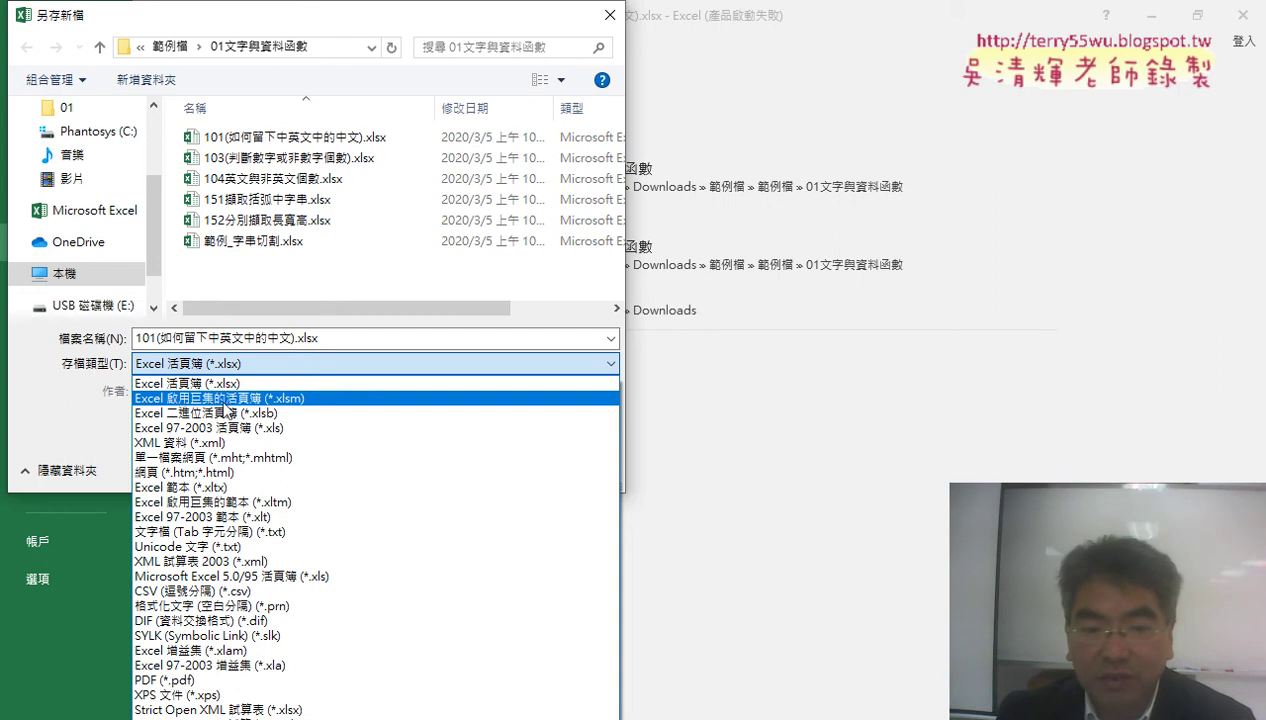
click(293, 400)
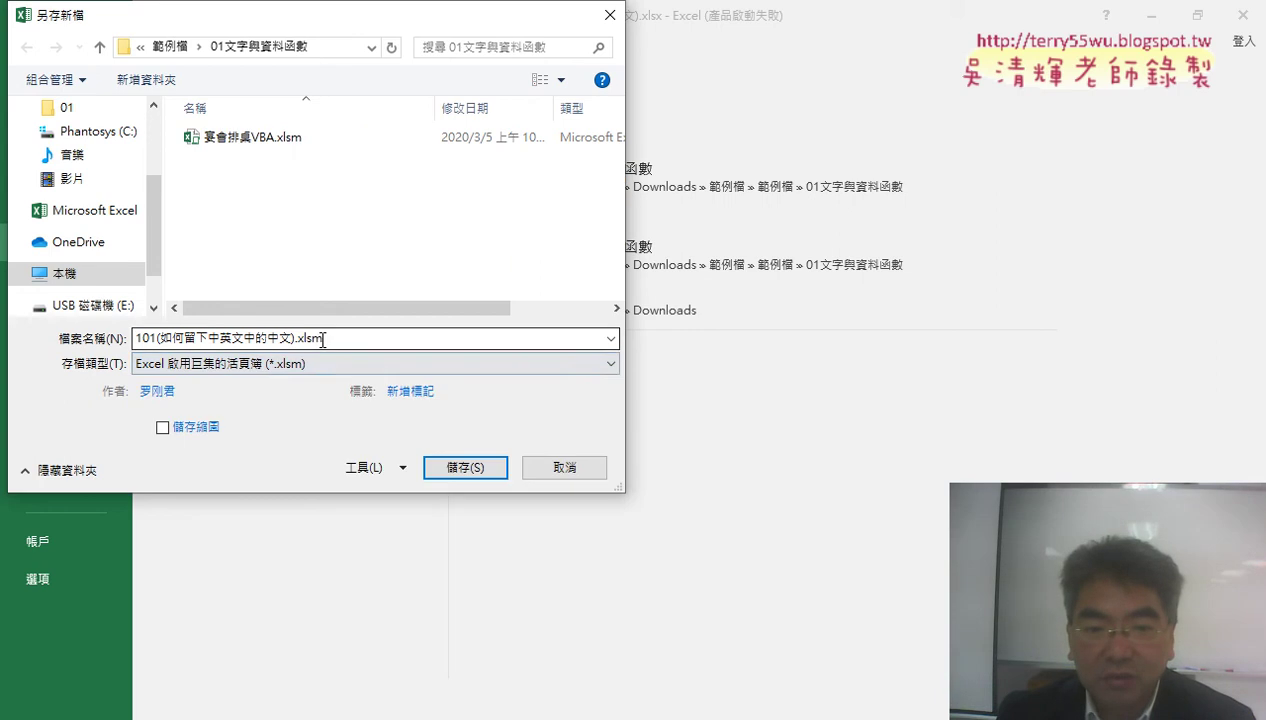
click(316, 364)
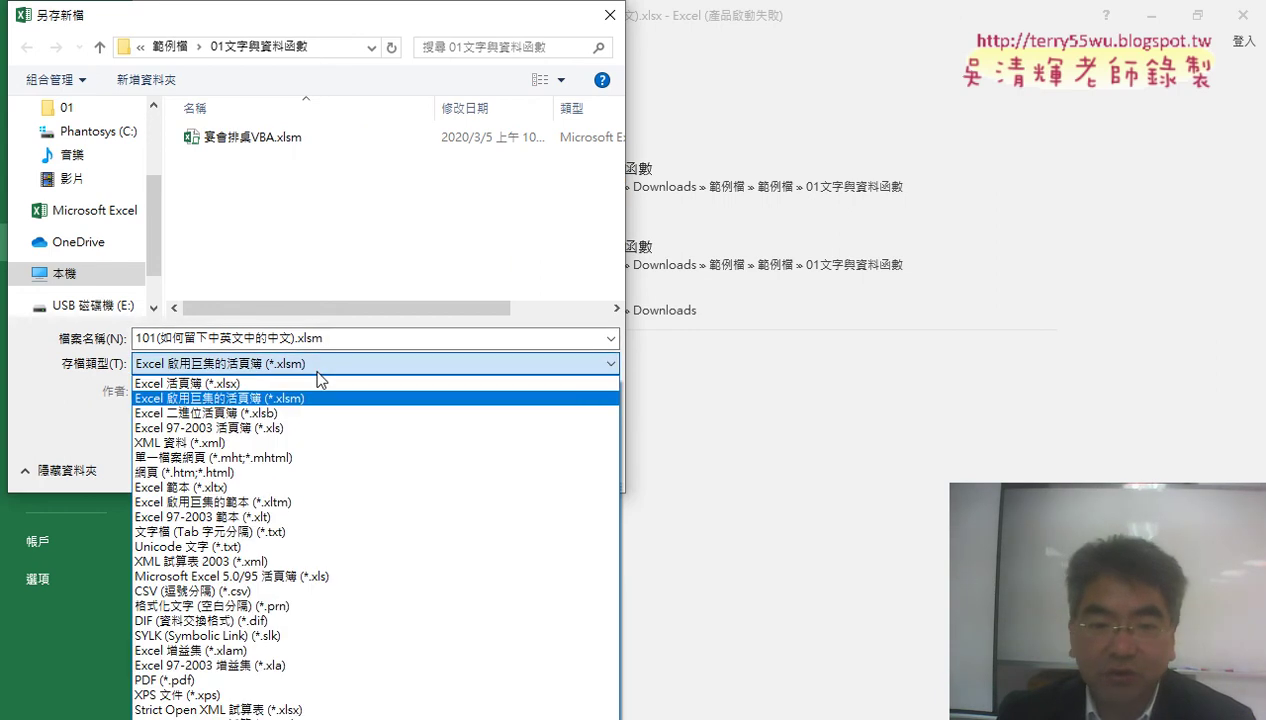
click(313, 379)
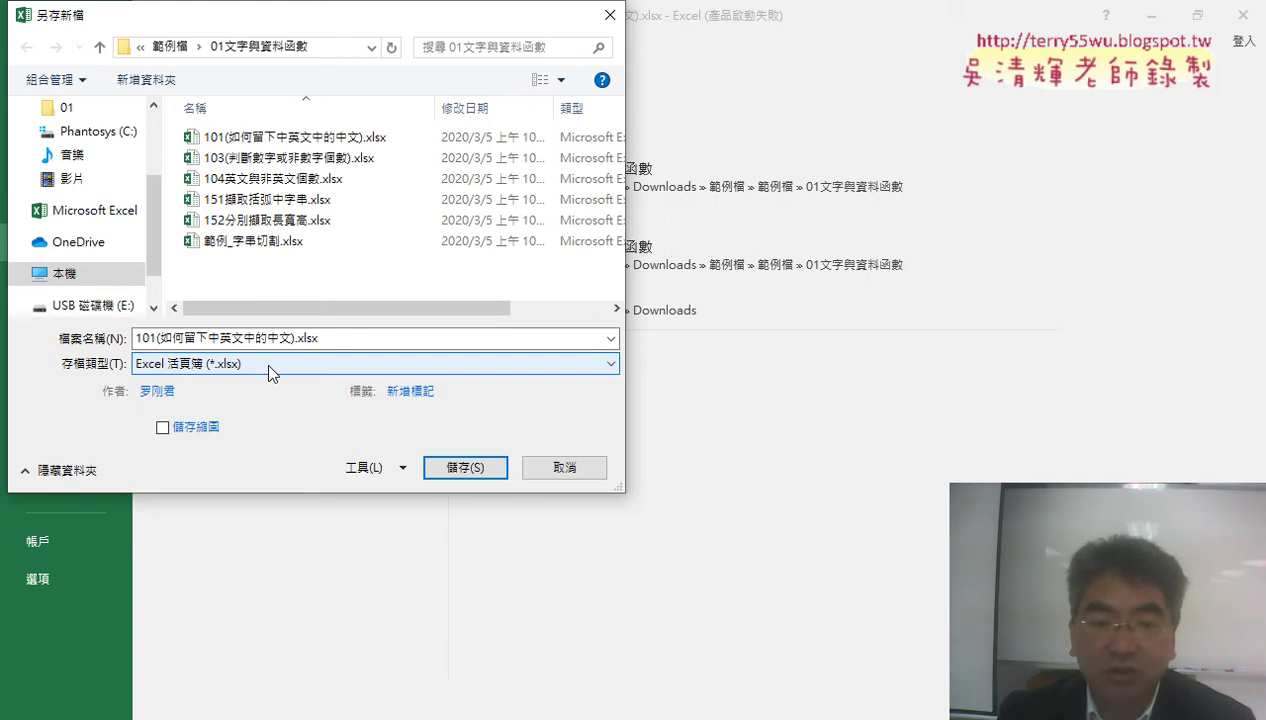
click(262, 364)
click(269, 398)
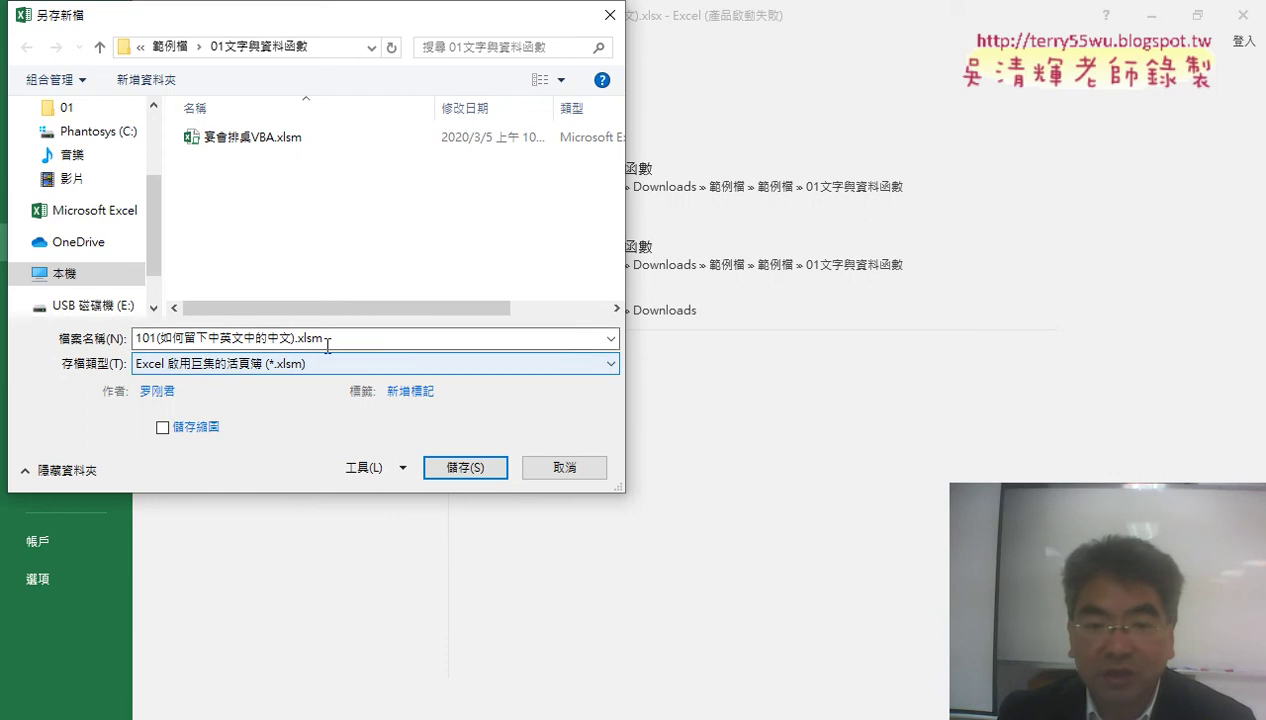
click(325, 339)
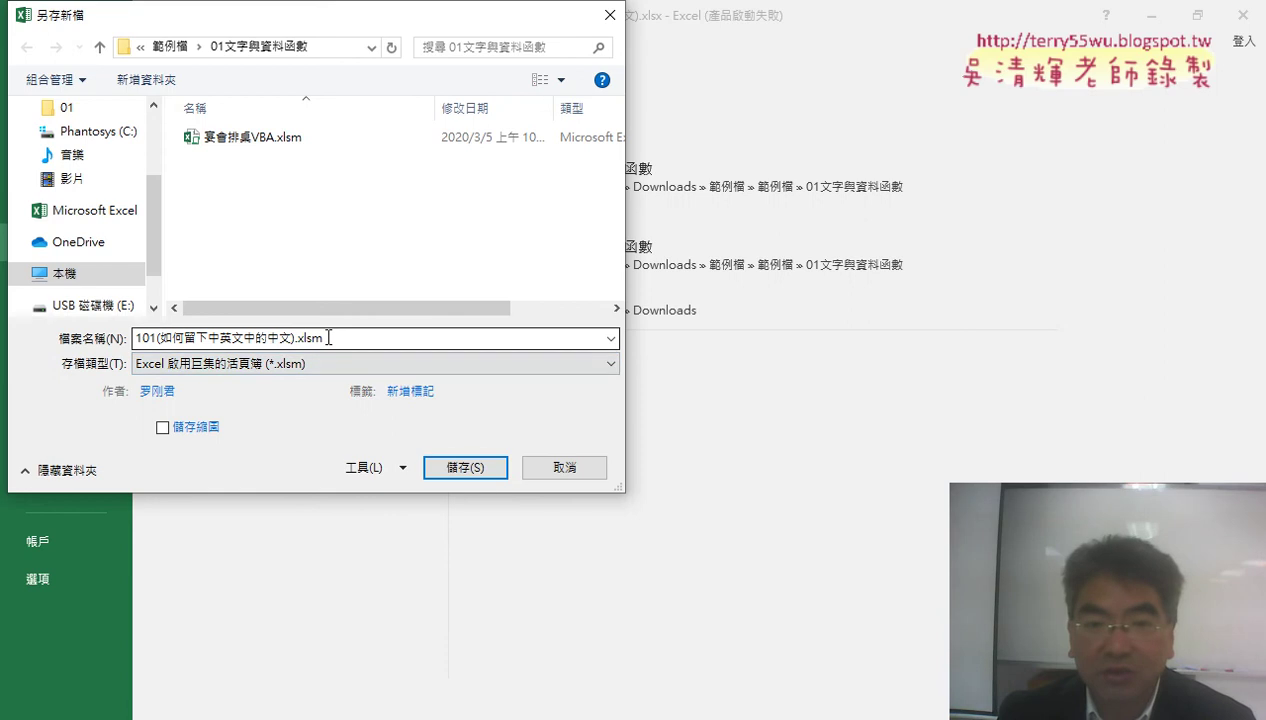
click(481, 472)
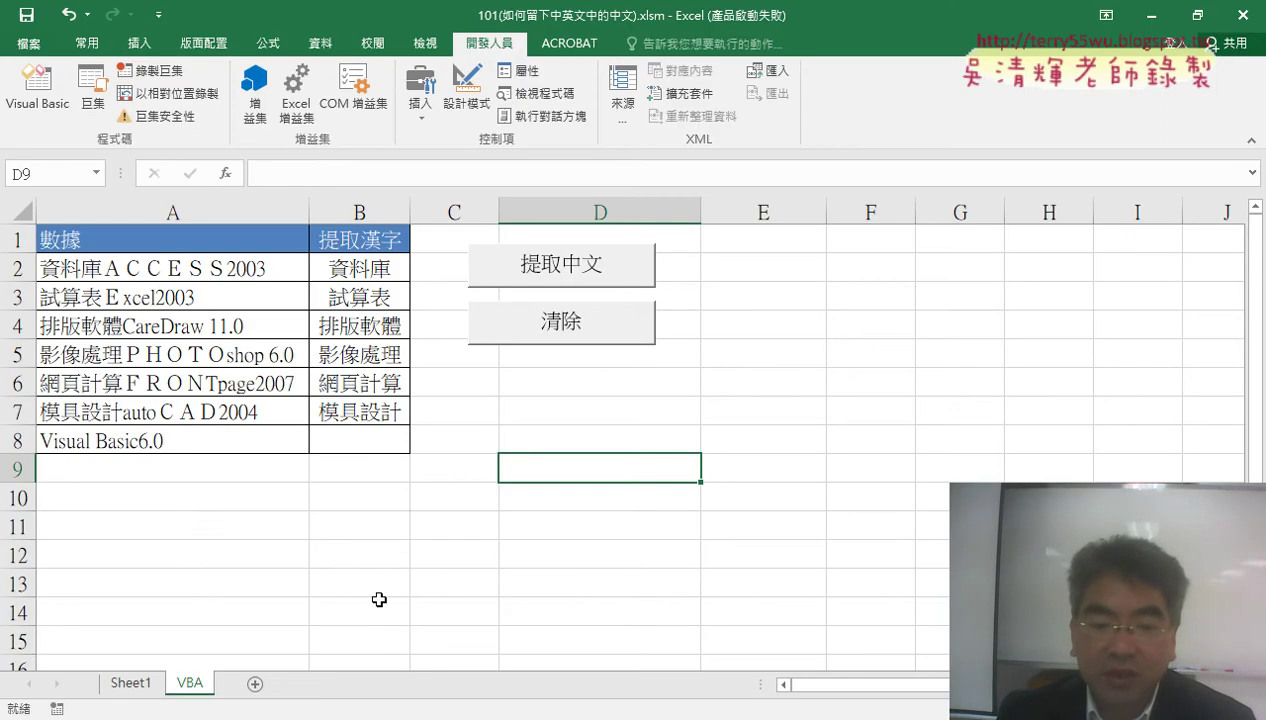
Point out the new .xlsm beside the original .xlsx in 01文字與資料函數, then switch to the homework page
click(768, 465)
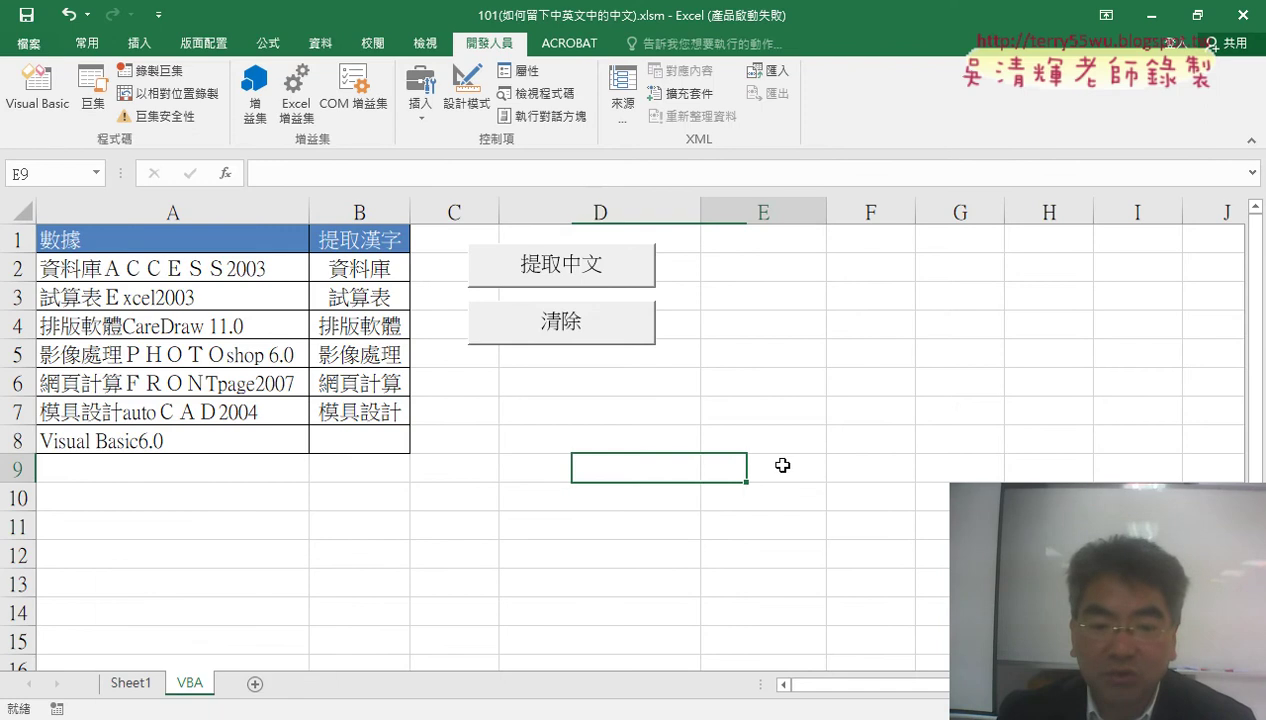
mouse_move(280, 718)
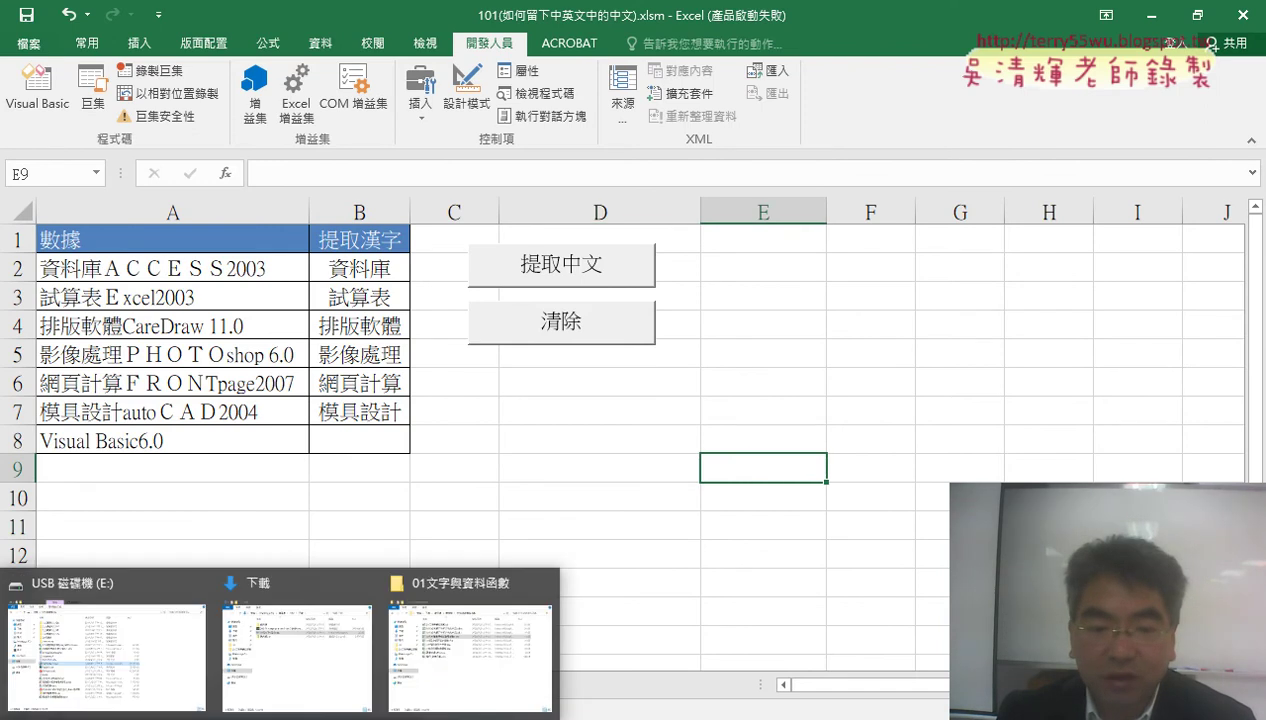
click(470, 645)
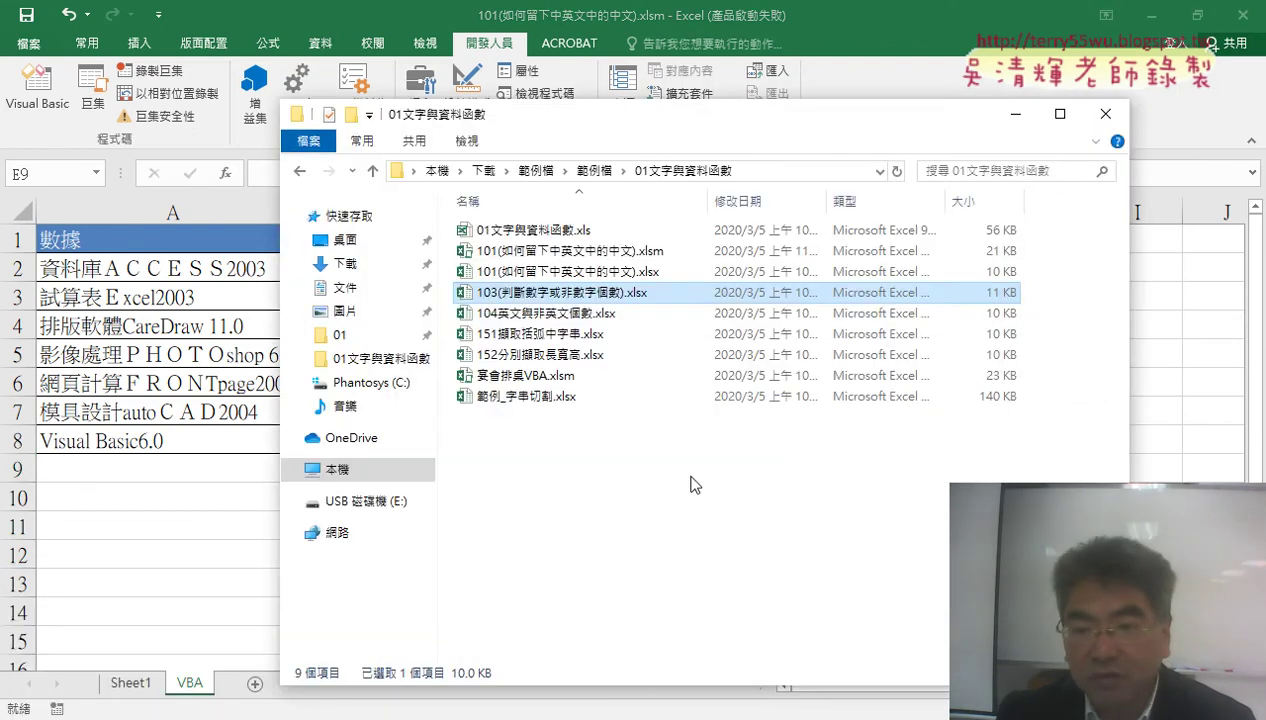
click(618, 251)
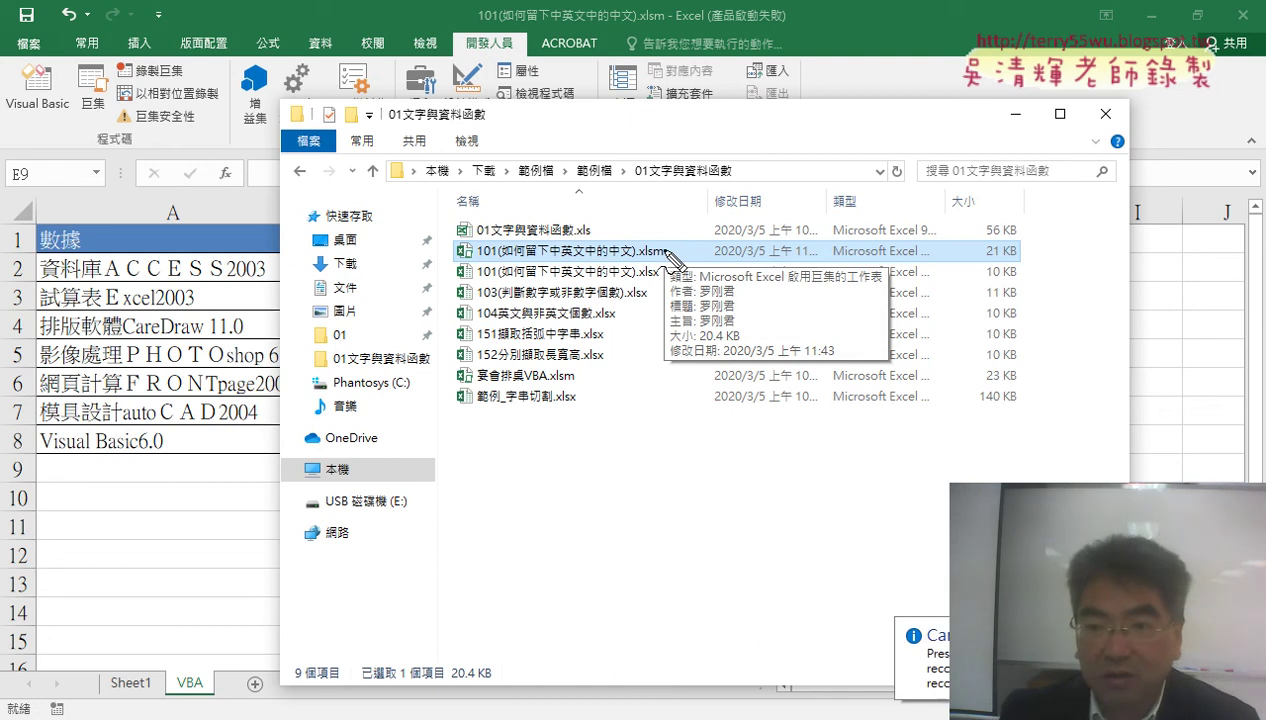
drag(628, 250, 630, 238)
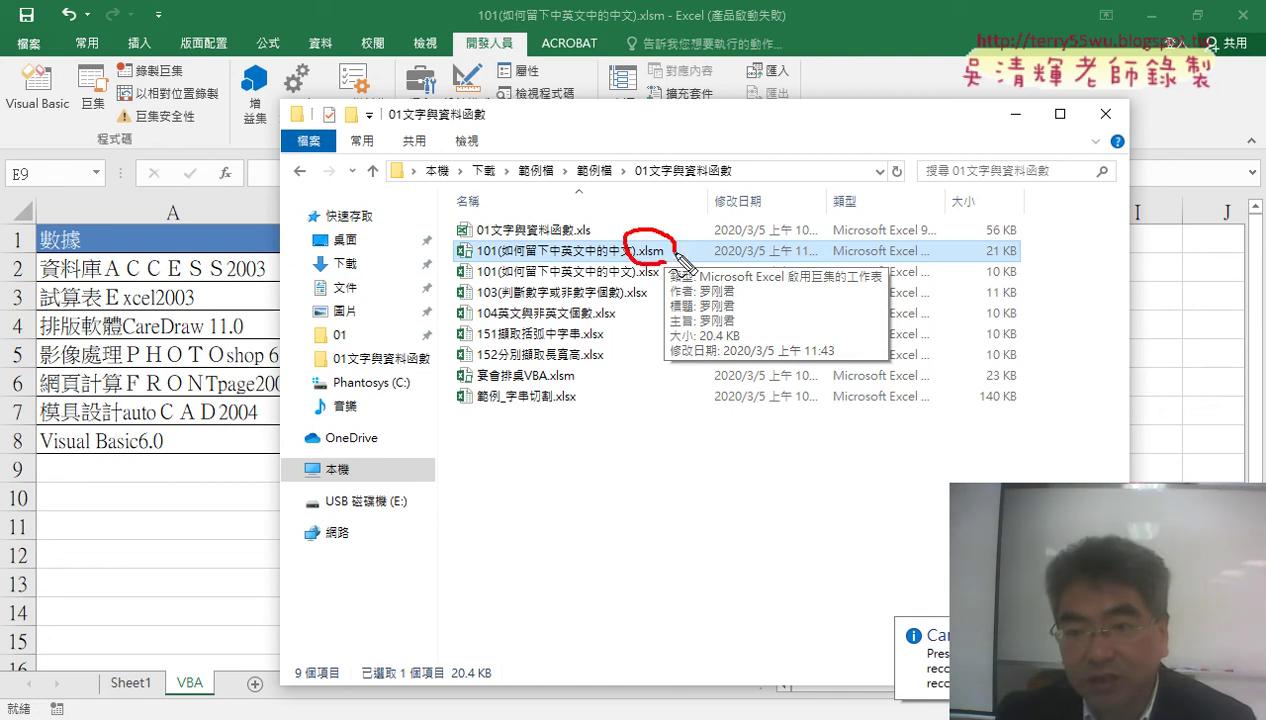
mouse_move(478, 280)
mouse_down()
mouse_move(605, 281)
mouse_move(591, 281)
mouse_up()
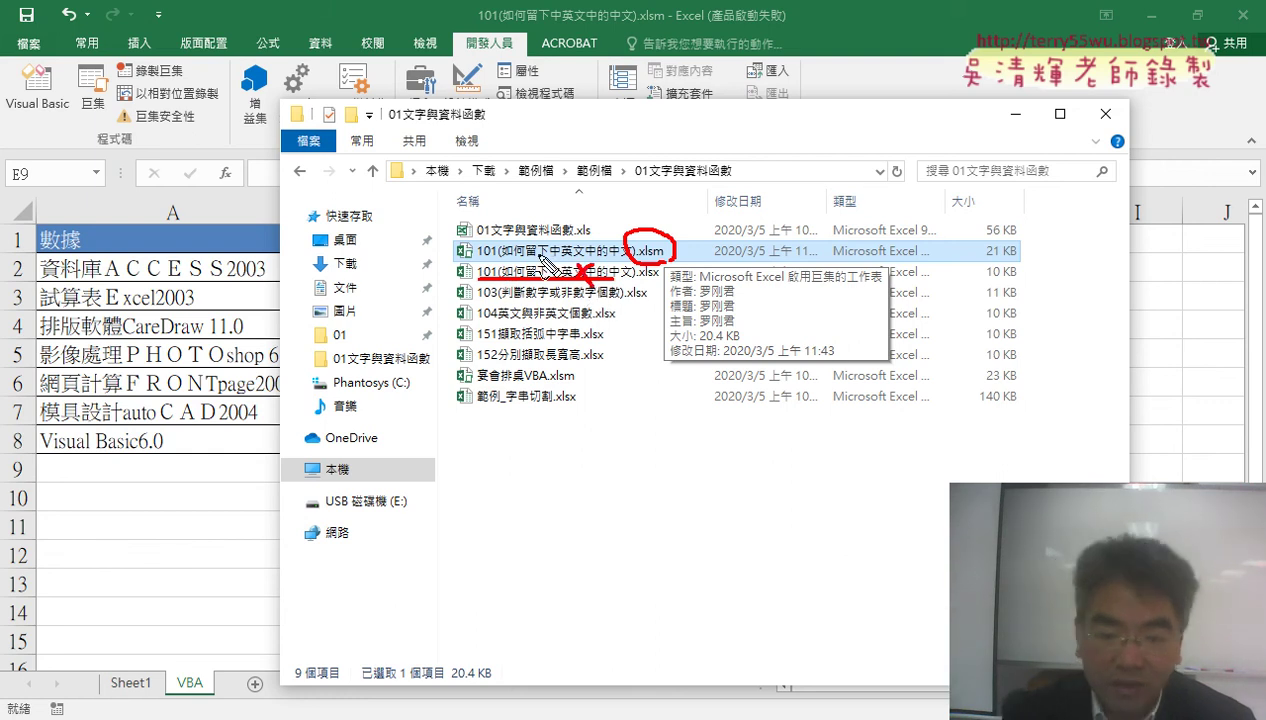
key(Escape)
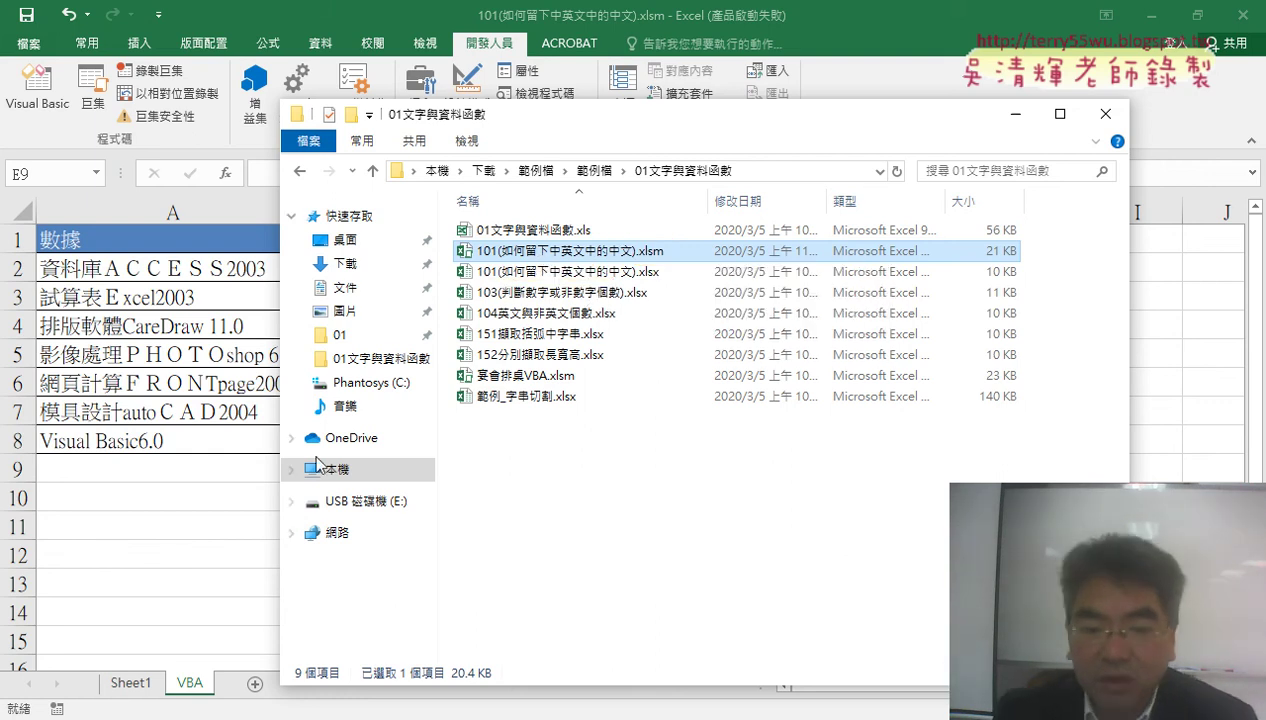
key(alt+Tab)
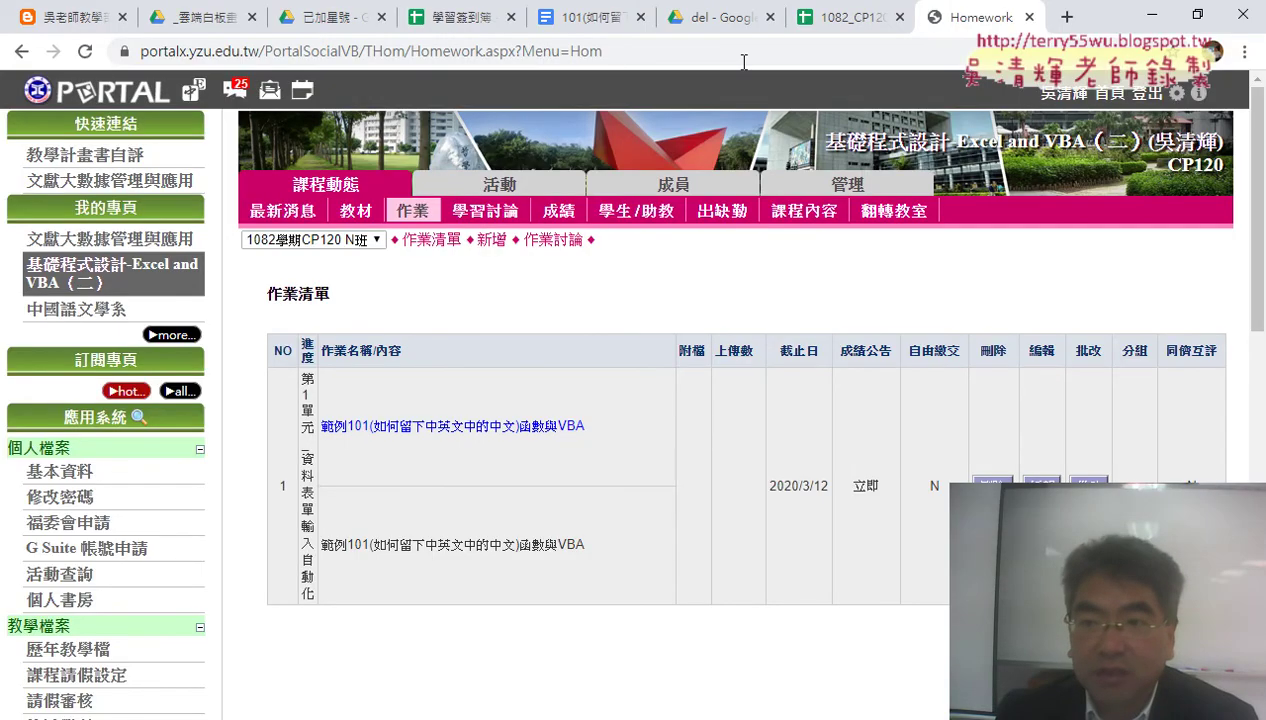
In the Drive tab, go up to My Drive, expand its folder tree and open _temp
click(725, 20)
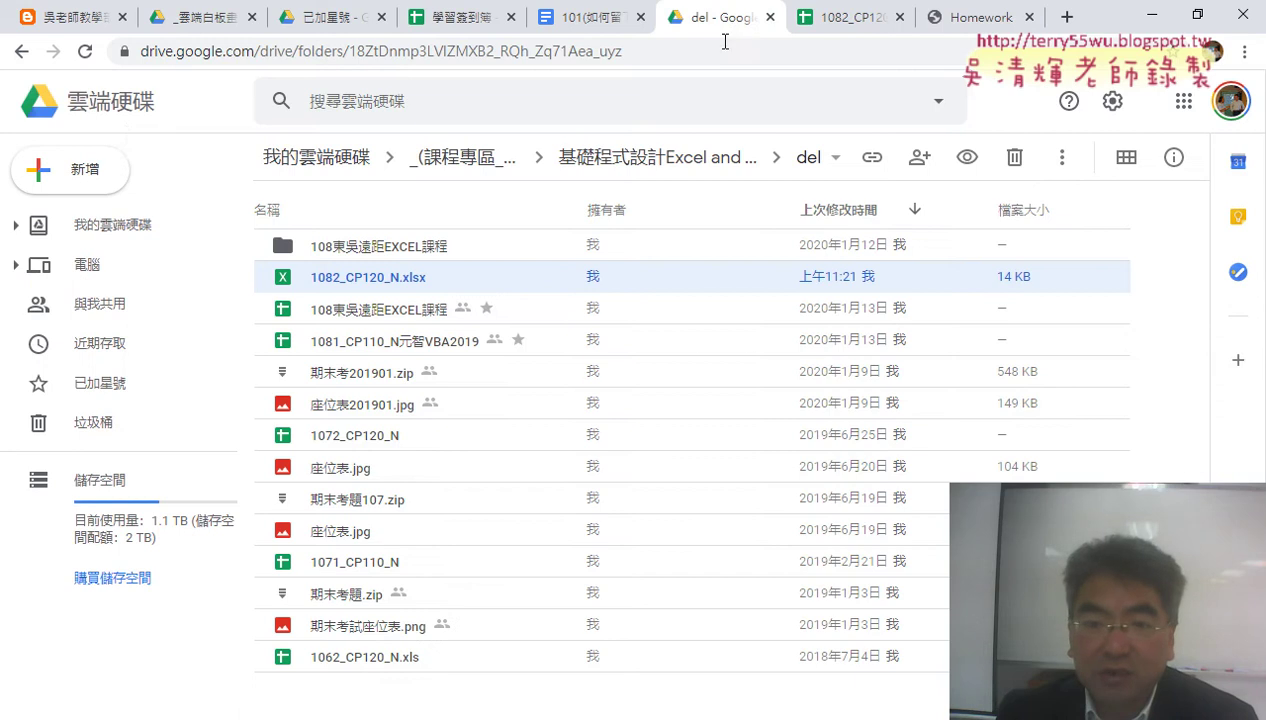
click(22, 51)
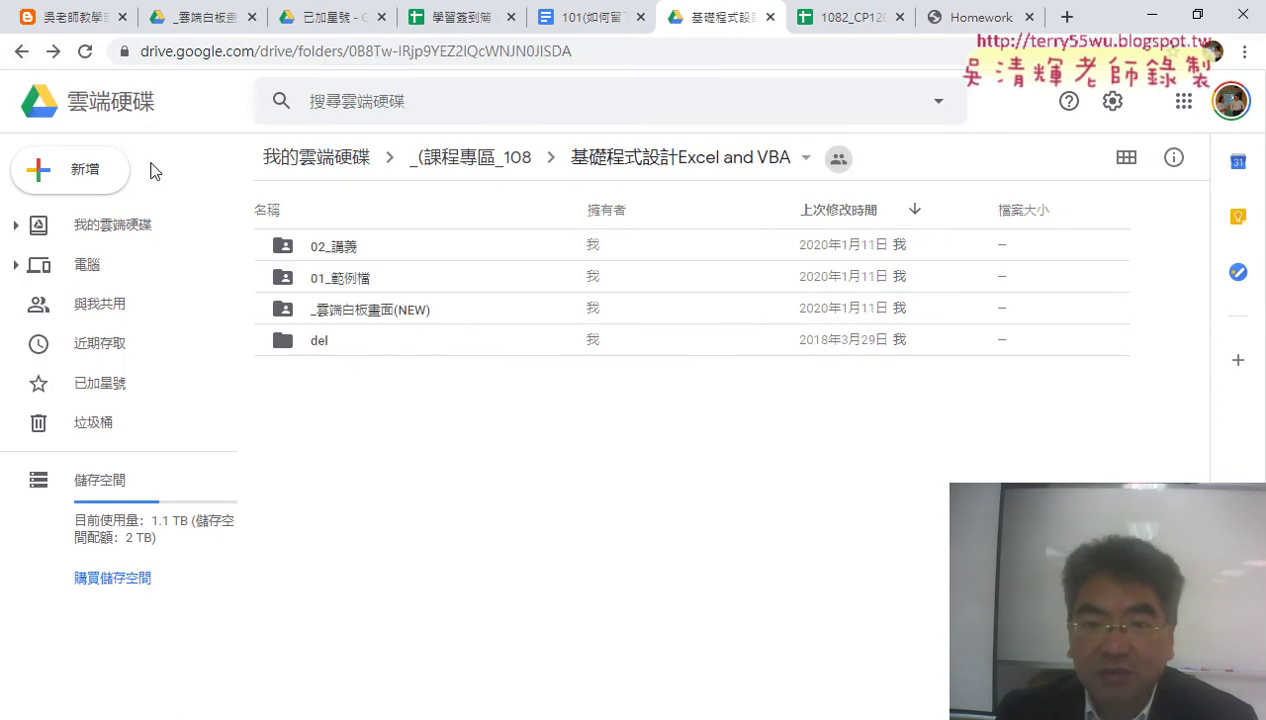
click(295, 161)
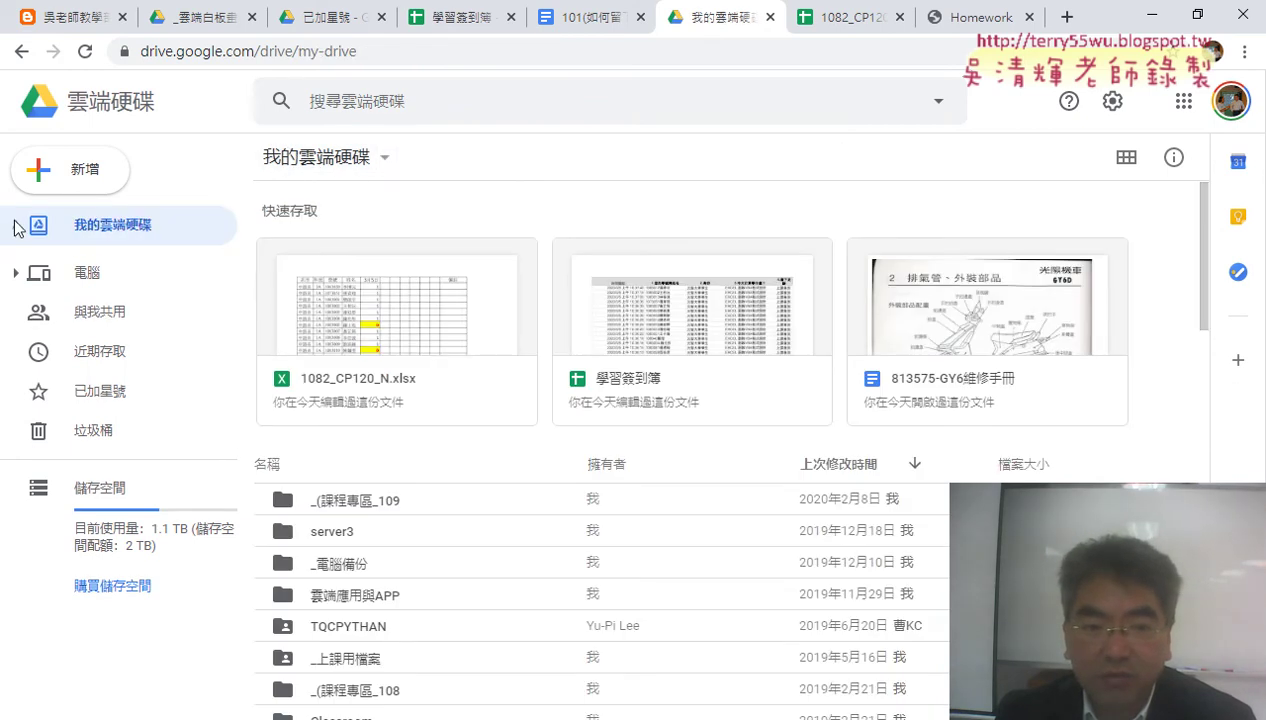
click(15, 228)
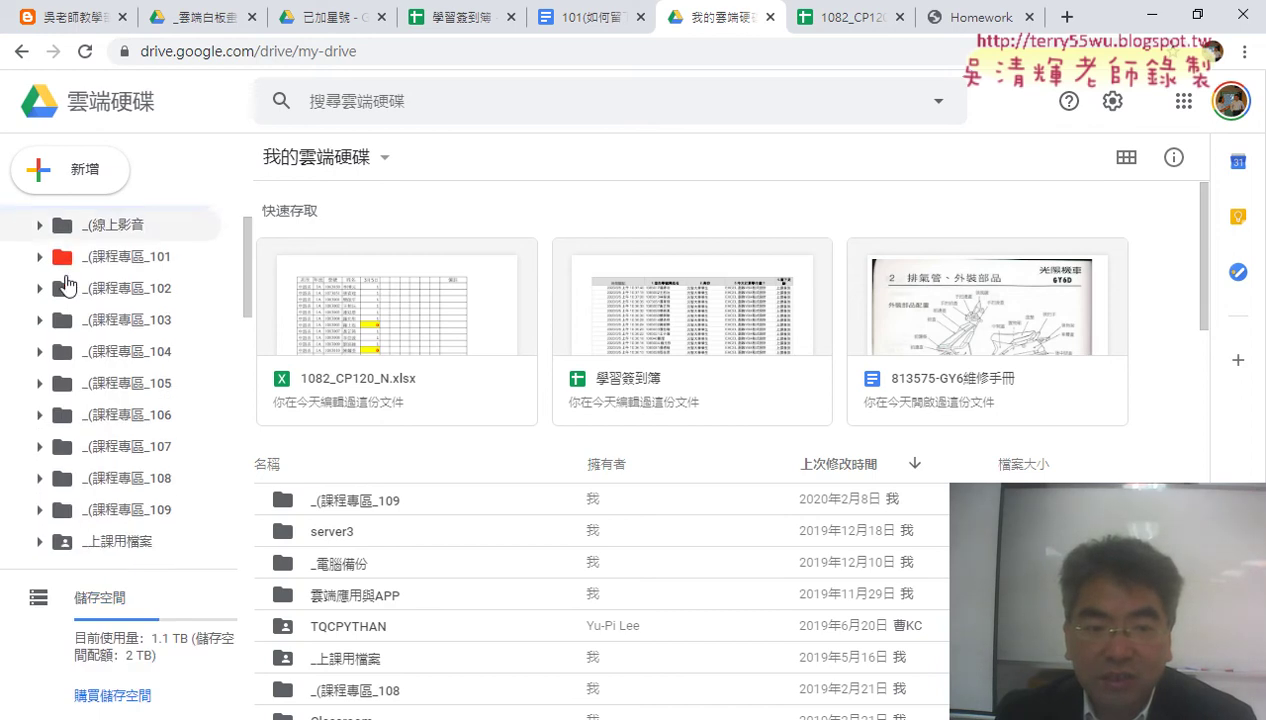
scroll(40, 290, down, 3)
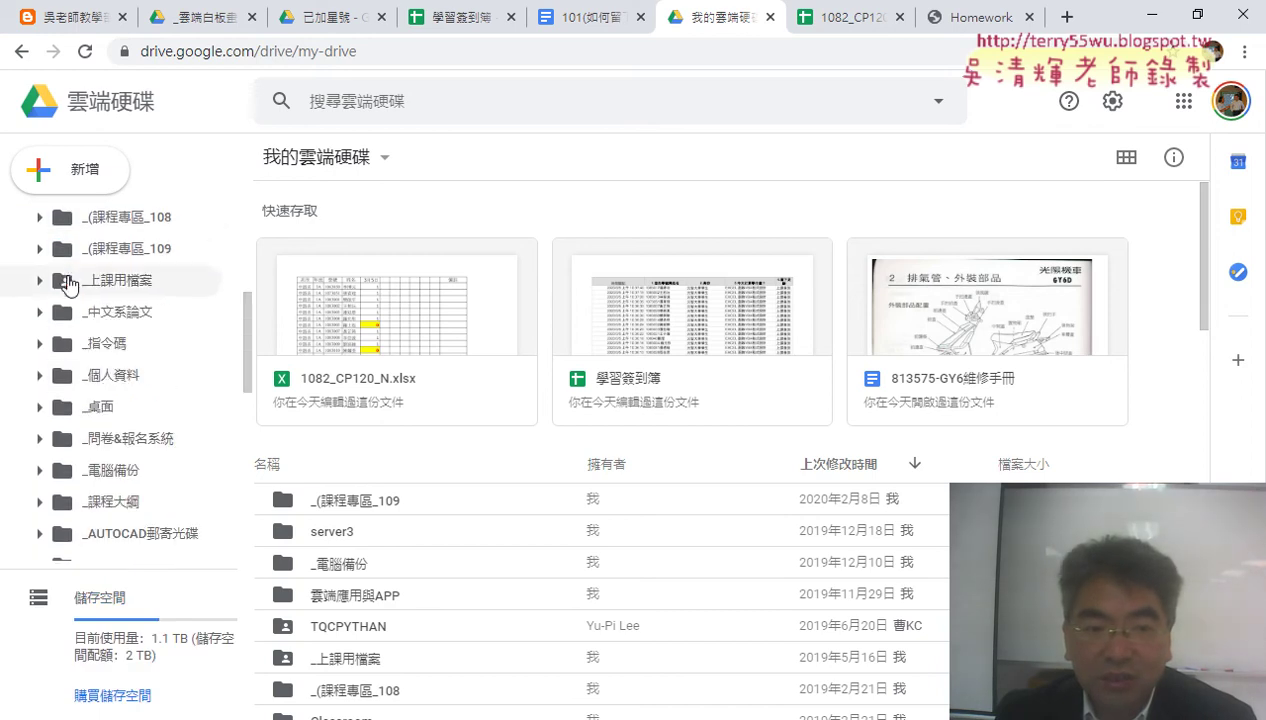
scroll(138, 444, down, 2)
click(140, 368)
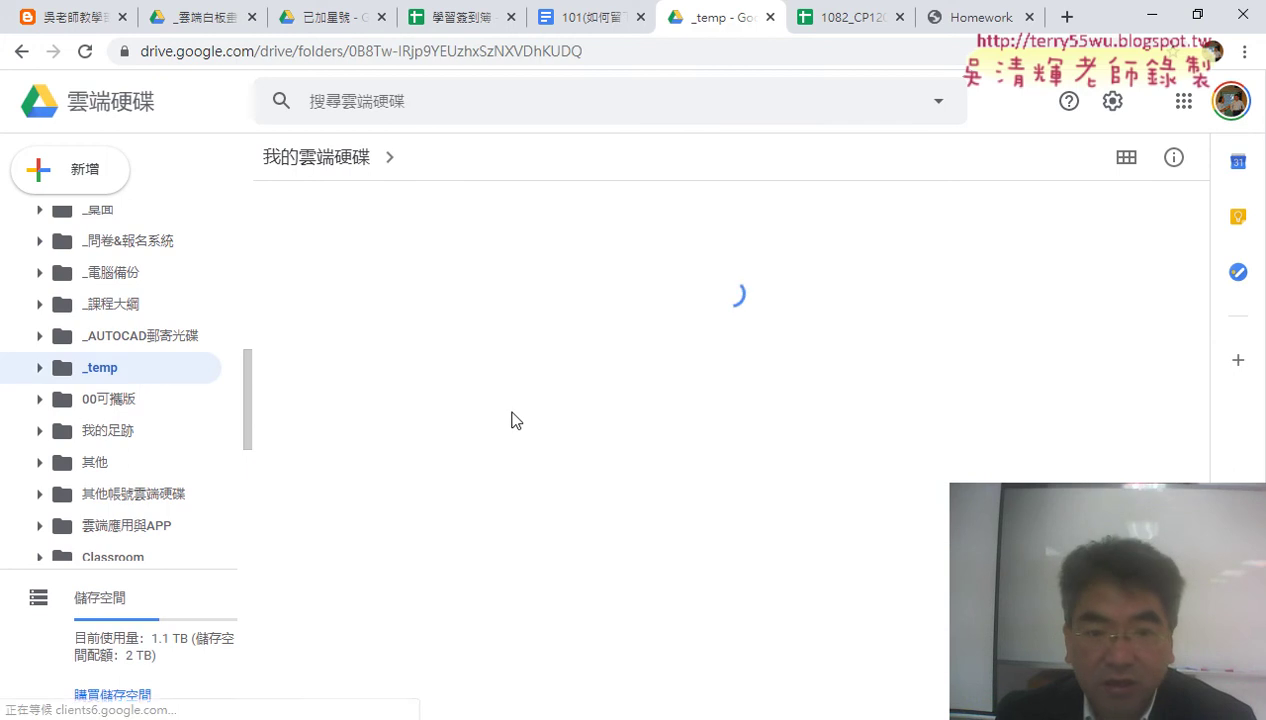
Create a new folder named with the student ID inside _temp and open it
click(60, 168)
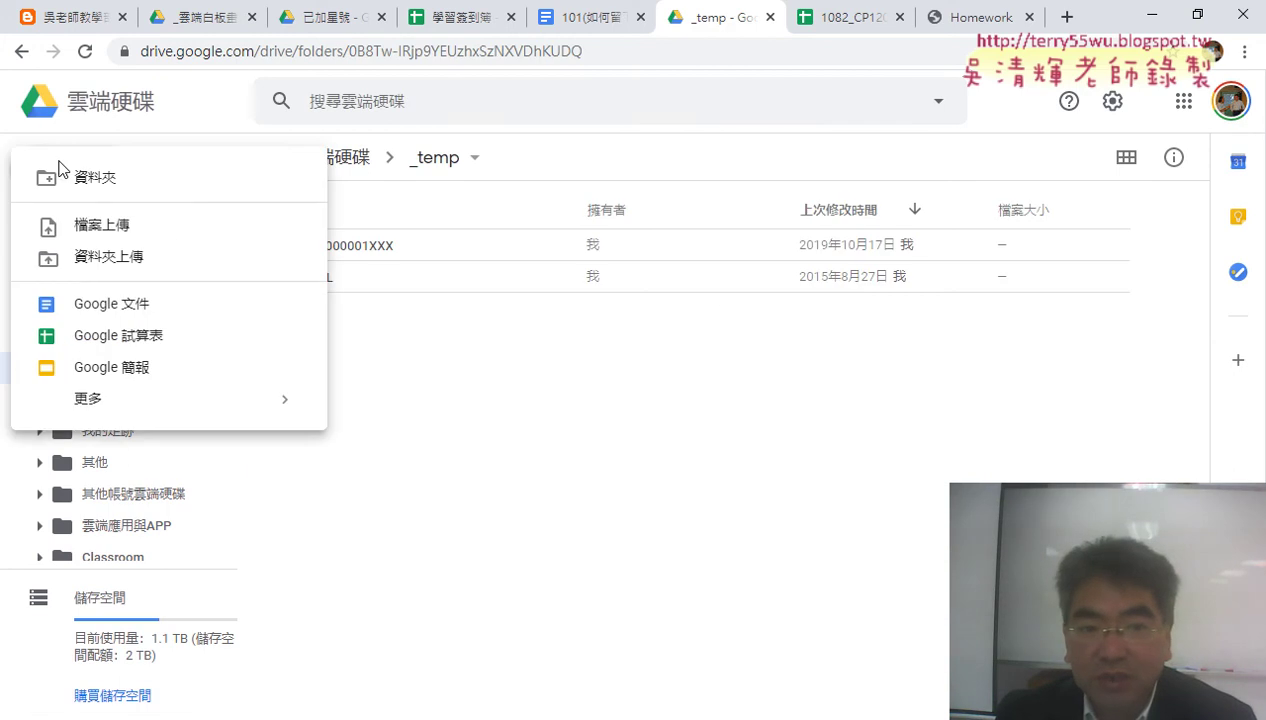
click(108, 180)
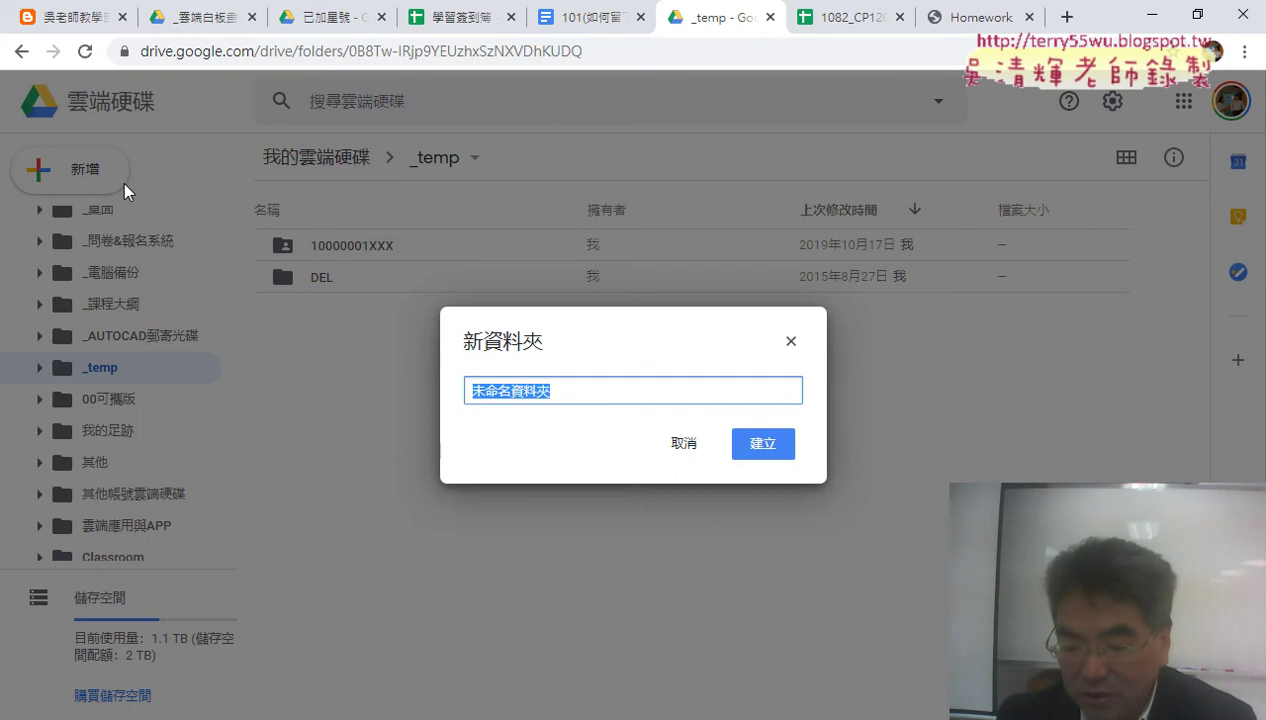
text(10800)
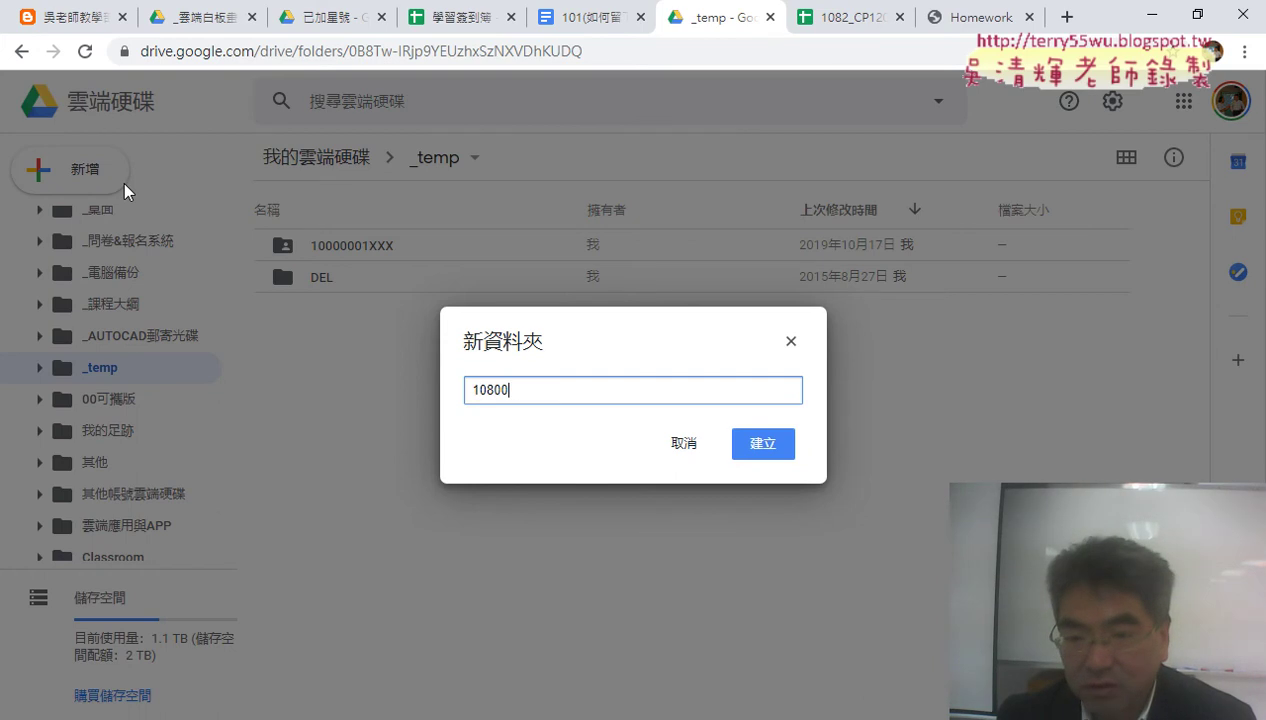
text(0031)
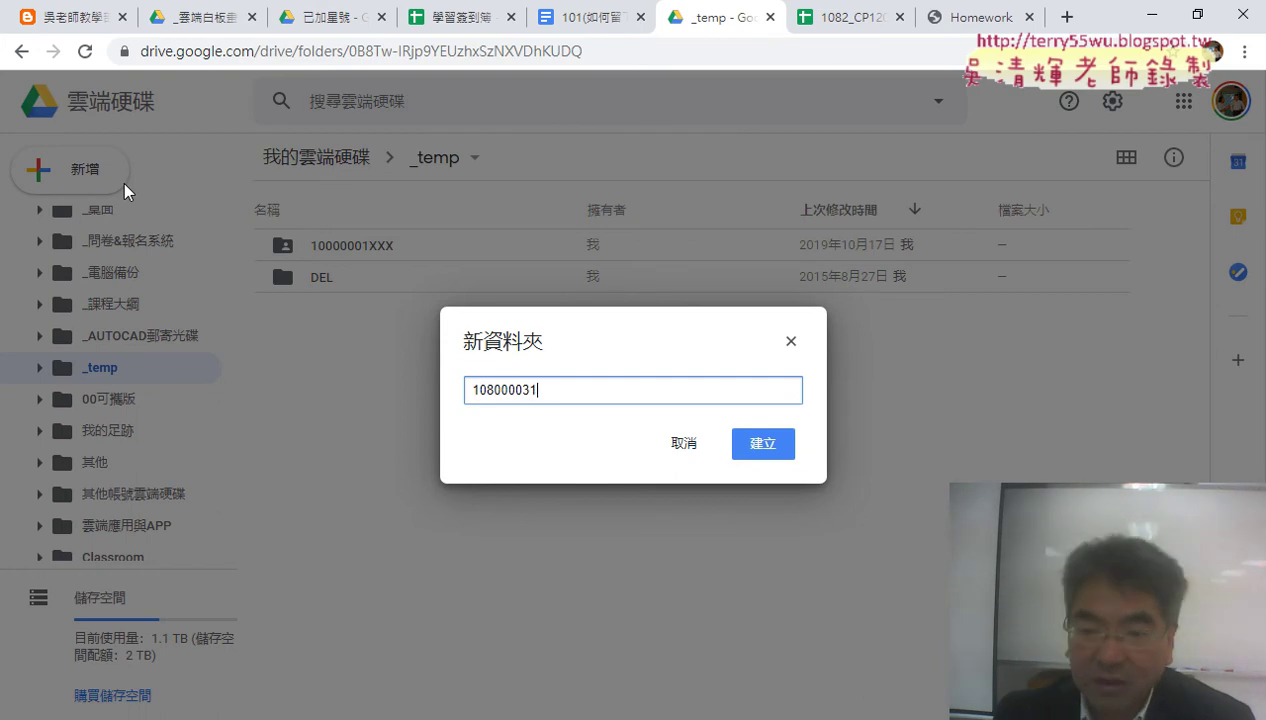
text(X)
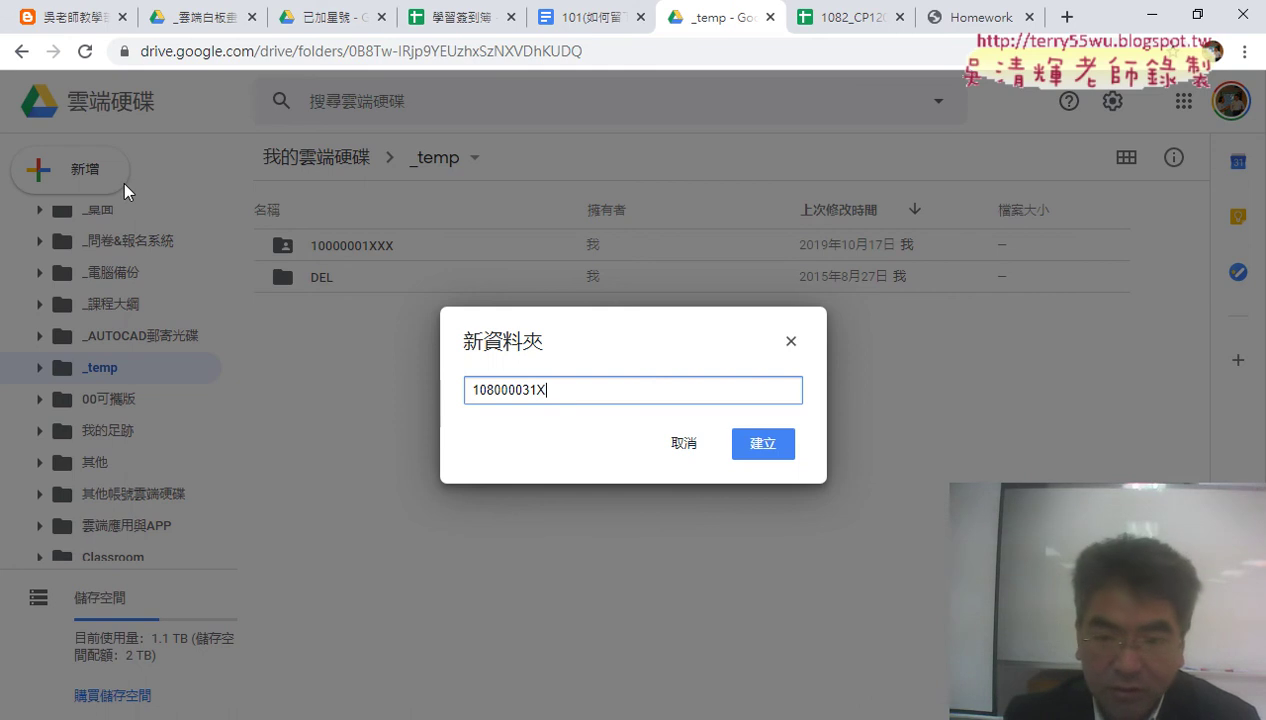
text(XX)
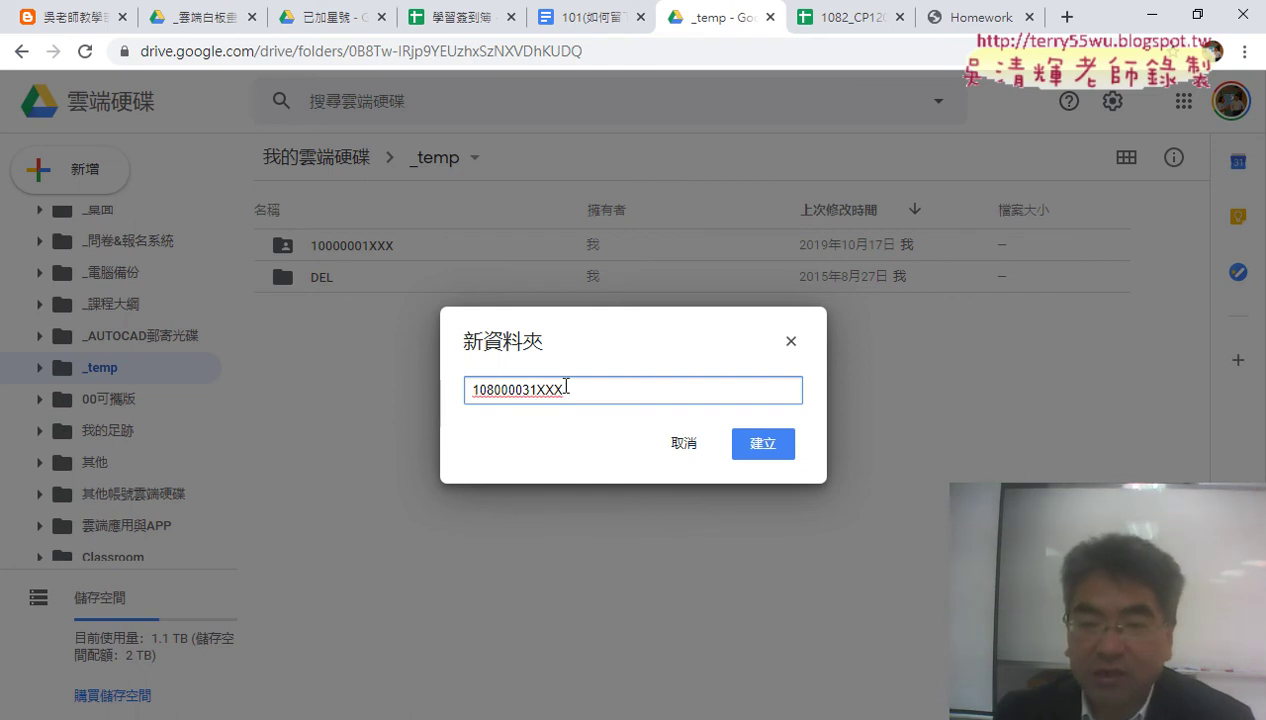
drag(564, 390, 462, 392)
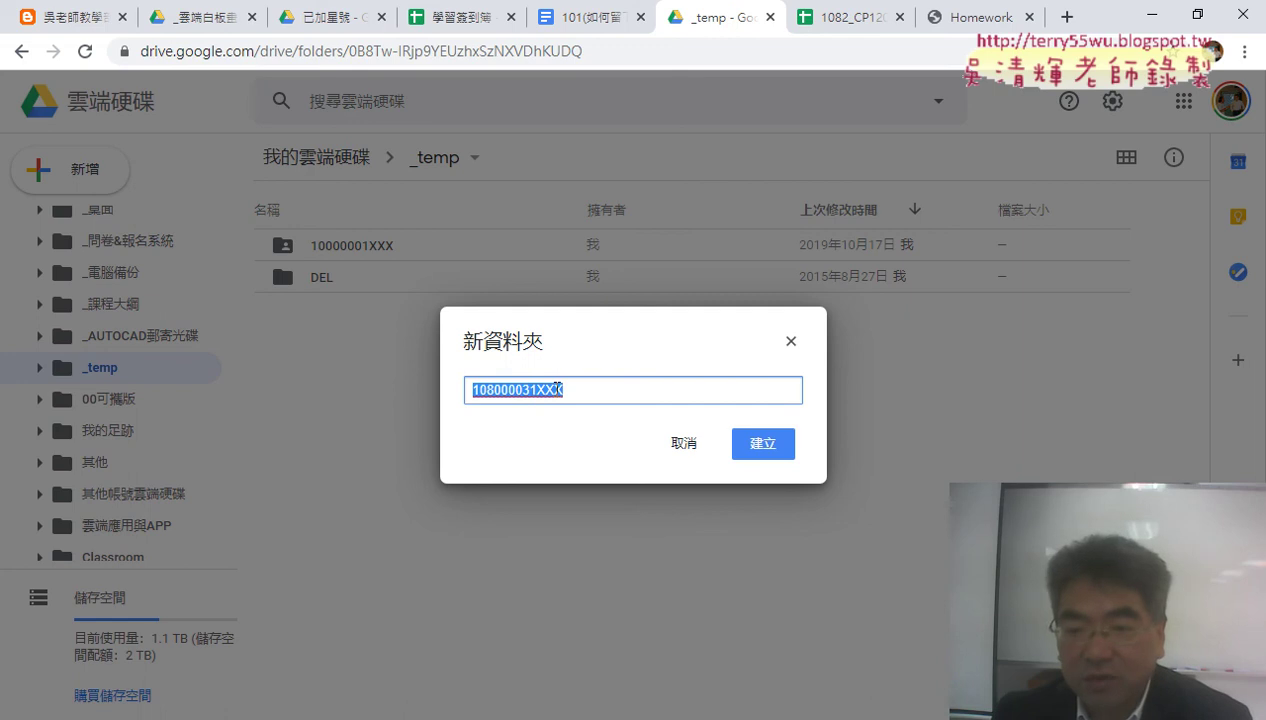
click(764, 450)
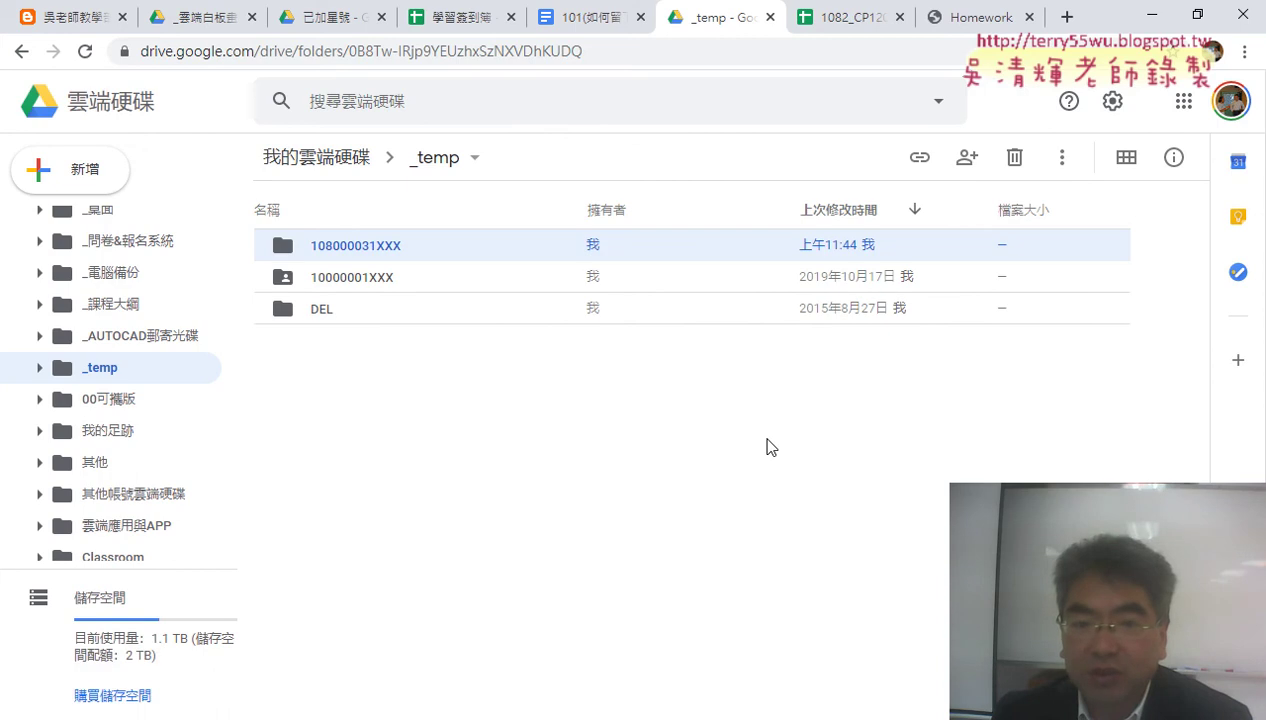
double_click(440, 258)
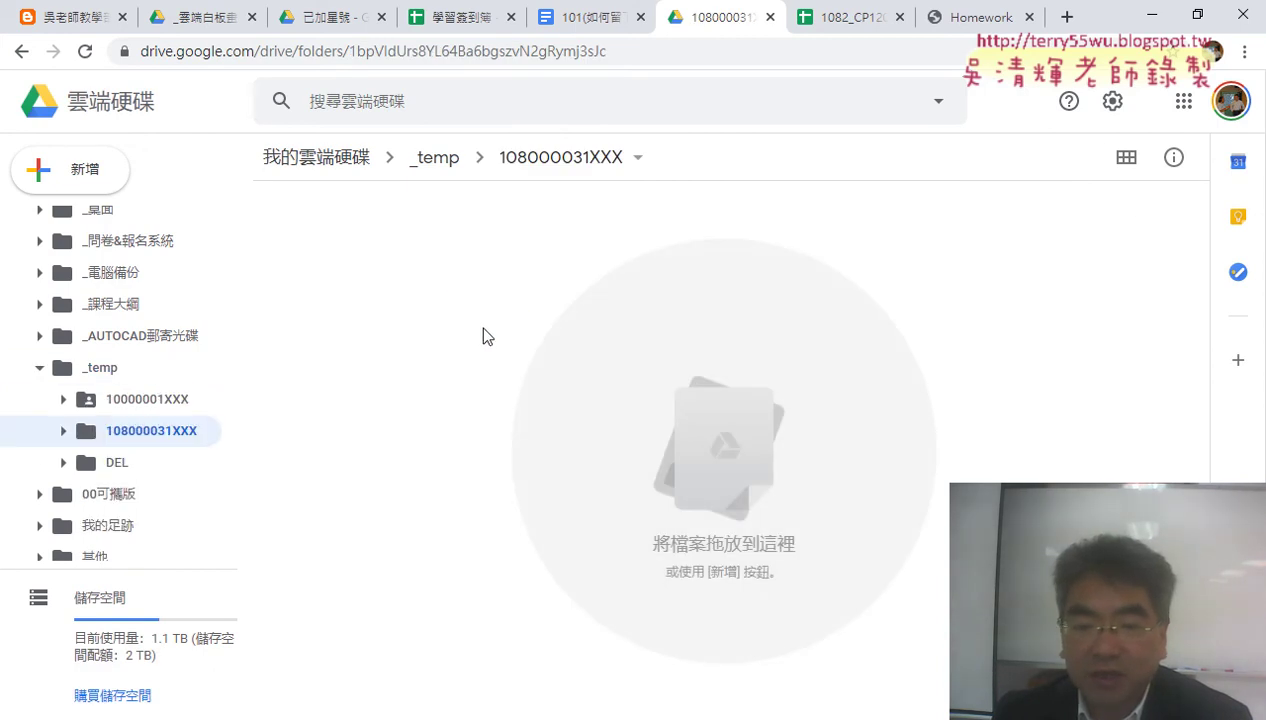
mouse_move(280, 719)
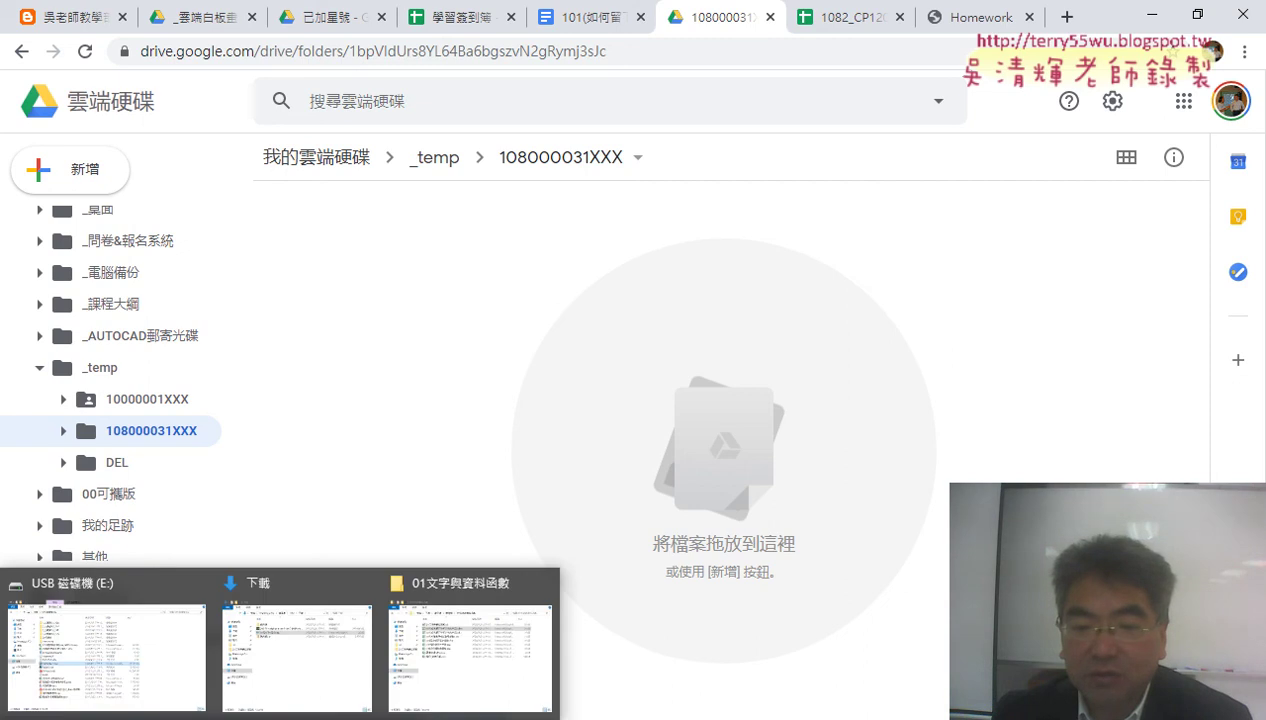
click(410, 678)
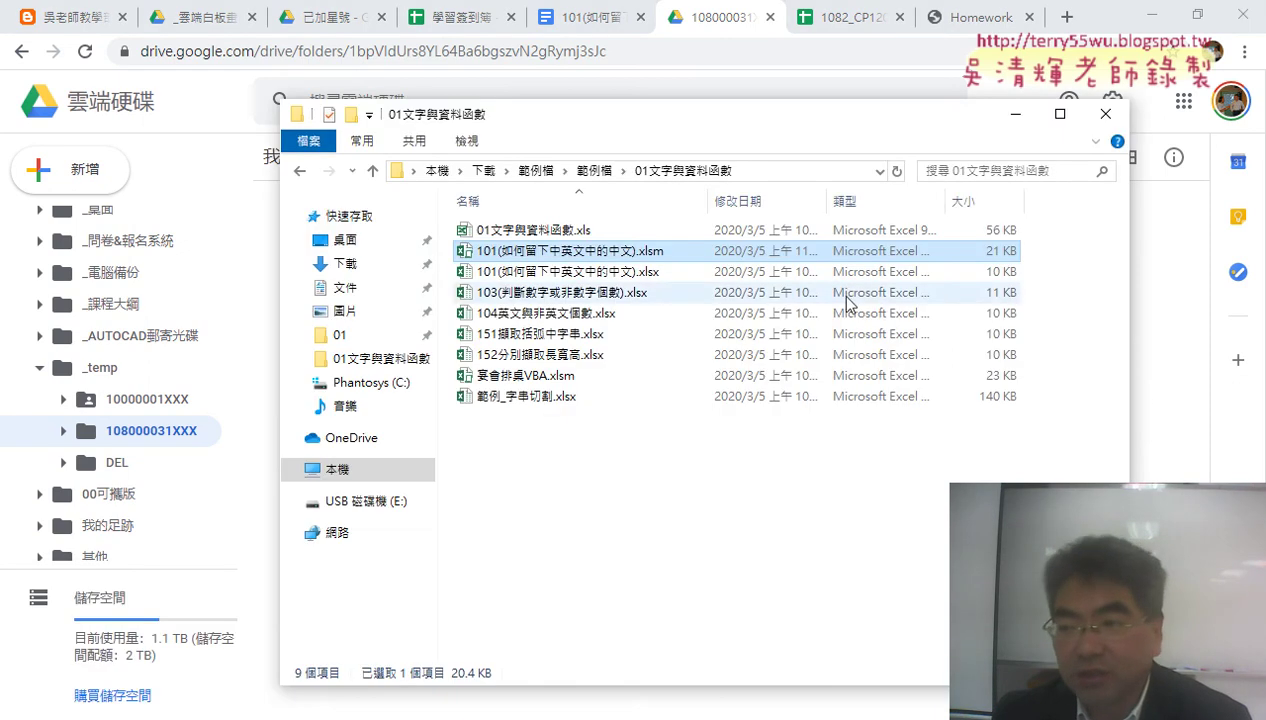
drag(1131, 409, 879, 409)
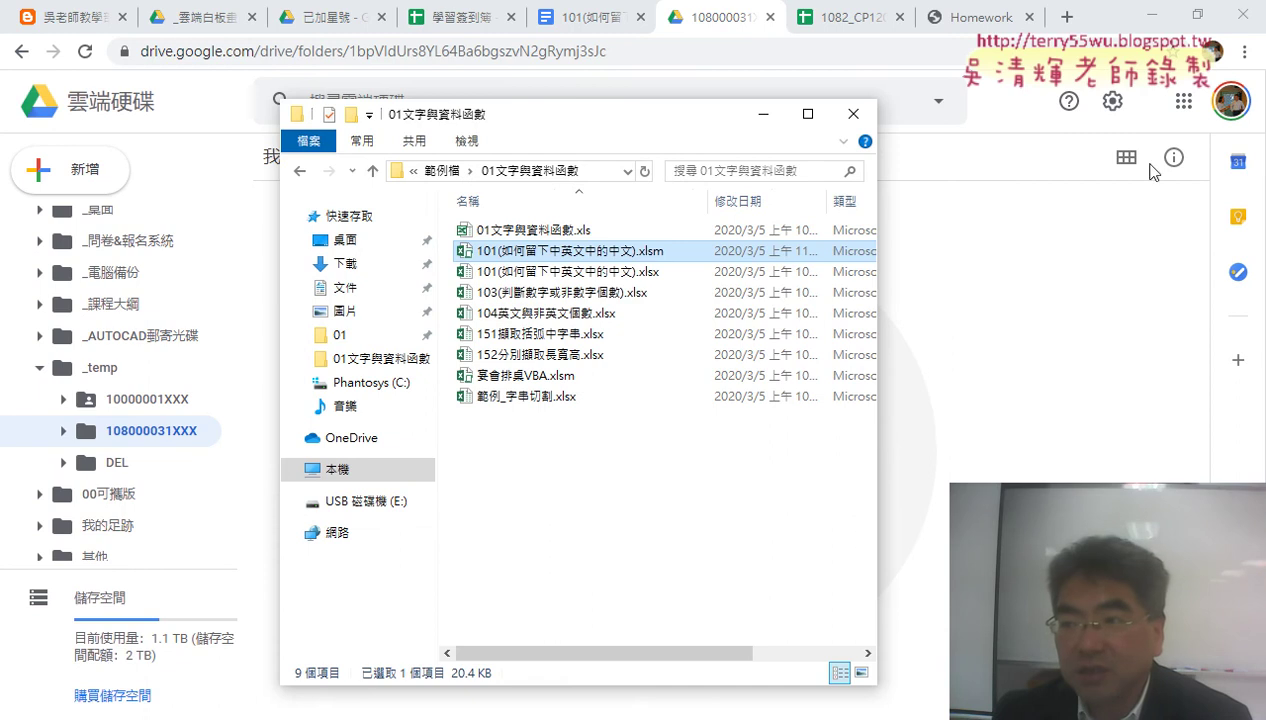
click(1118, 100)
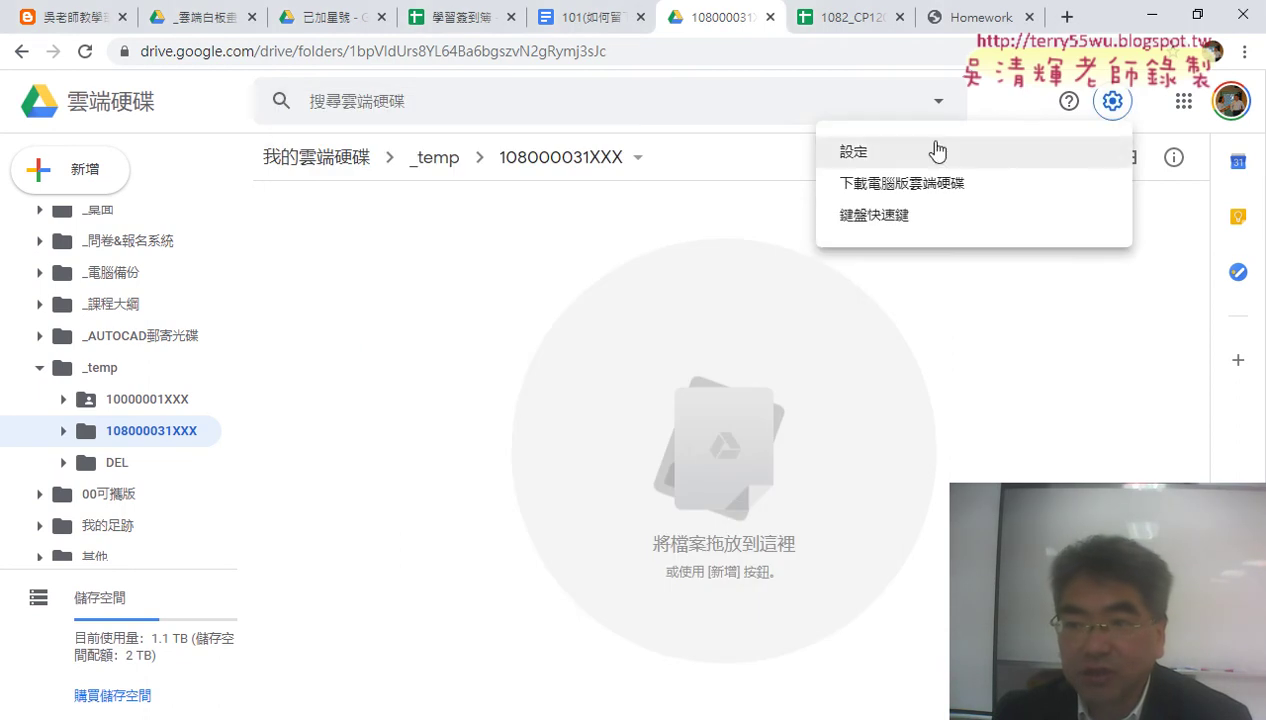
click(938, 150)
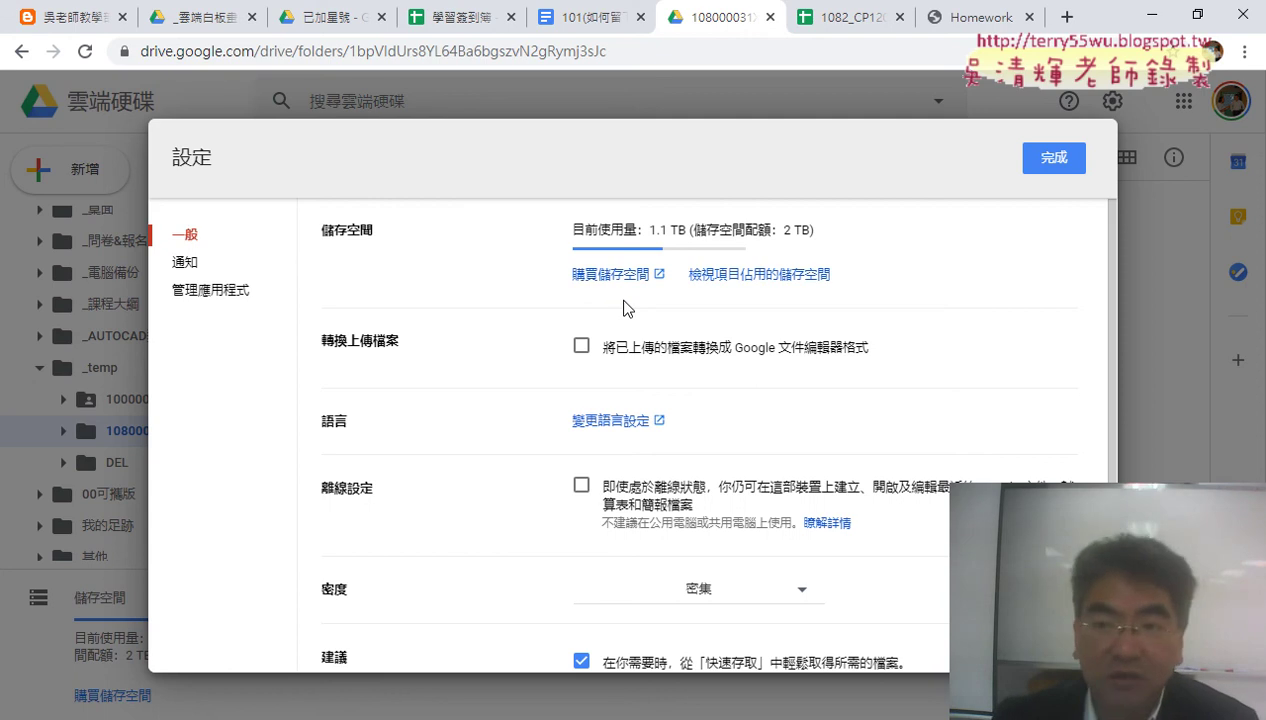
click(1052, 168)
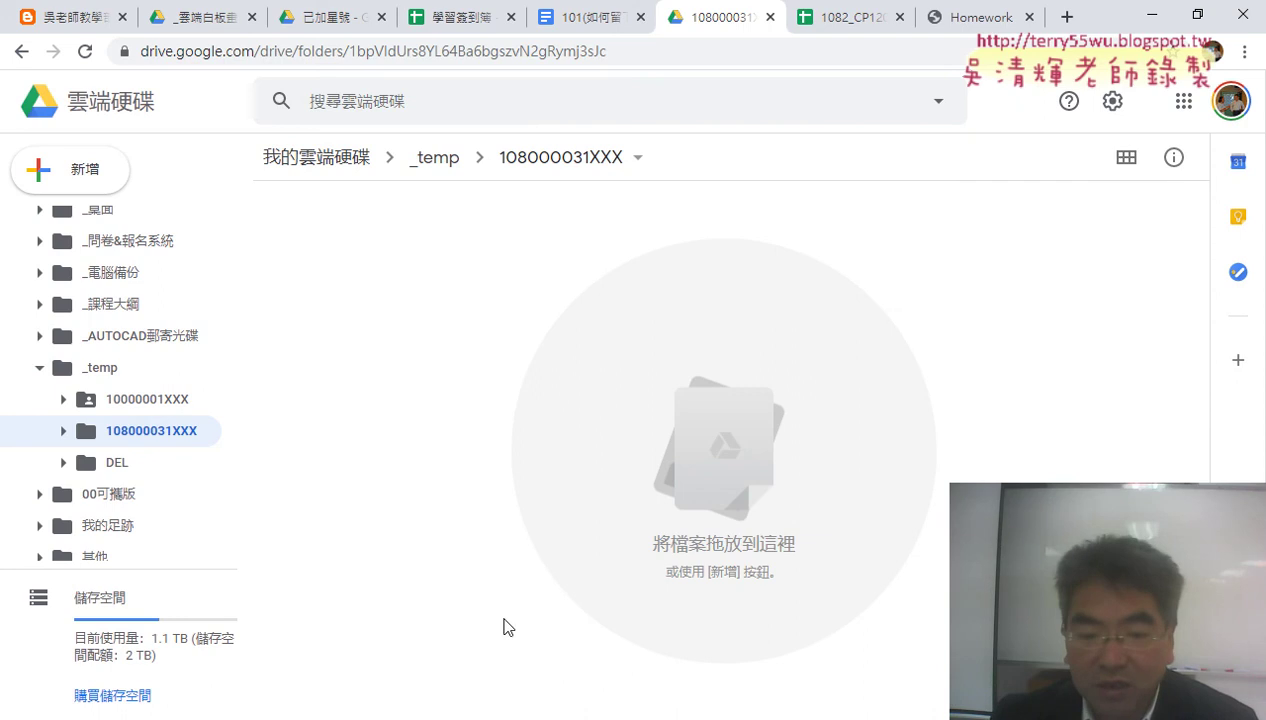
Drag 101(如何留下中英文中的中文).xlsm from the 01文字與資料函數 window into the open Drive folder
mouse_move(272, 712)
click(155, 636)
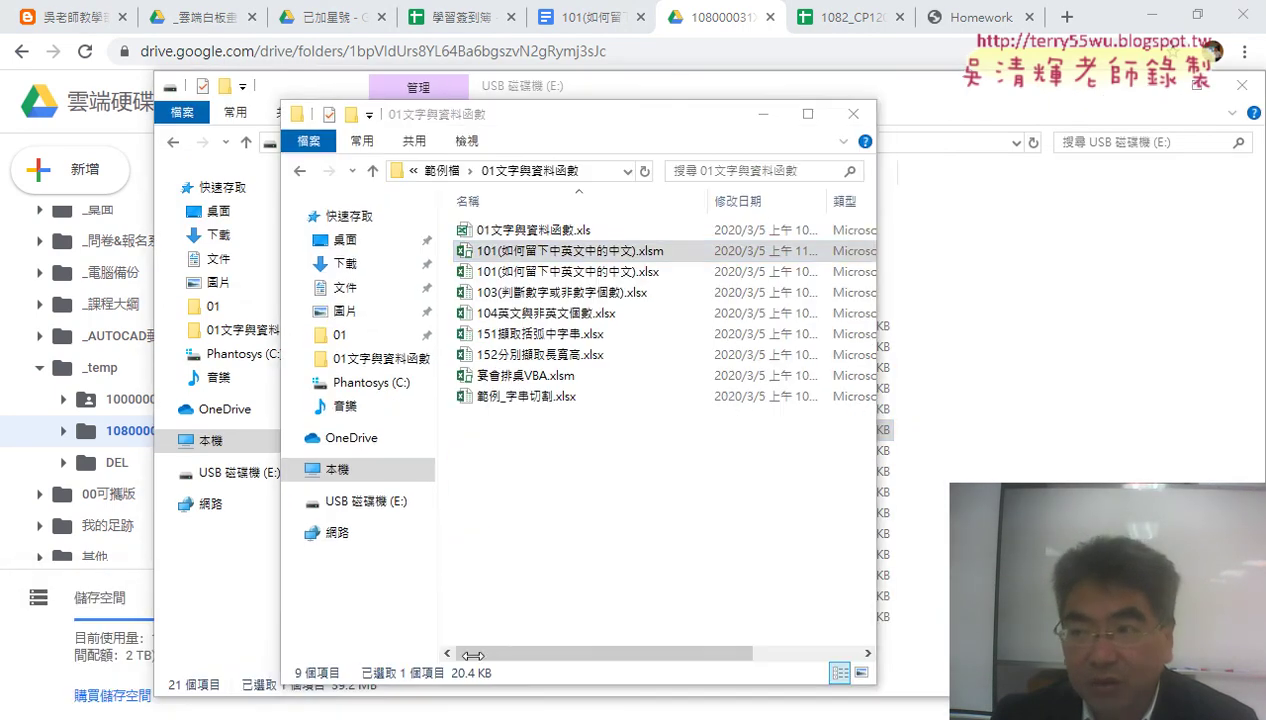
key(alt+Tab)
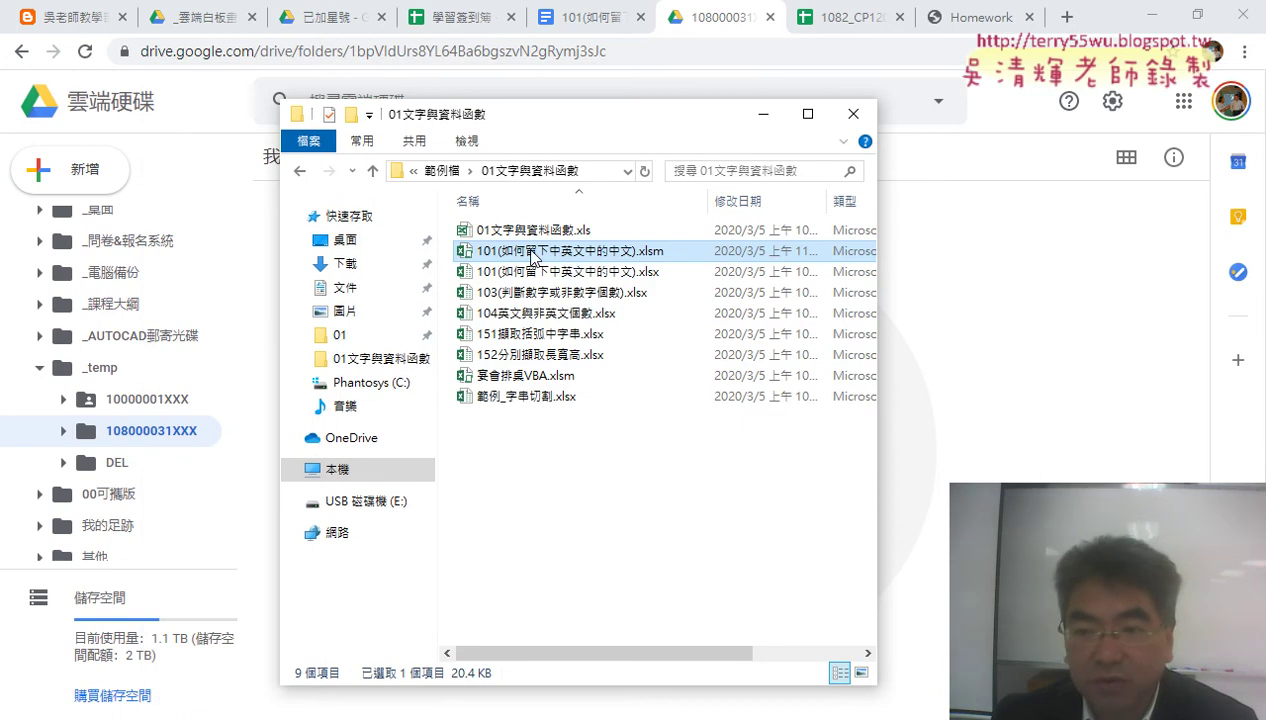
drag(525, 257, 923, 328)
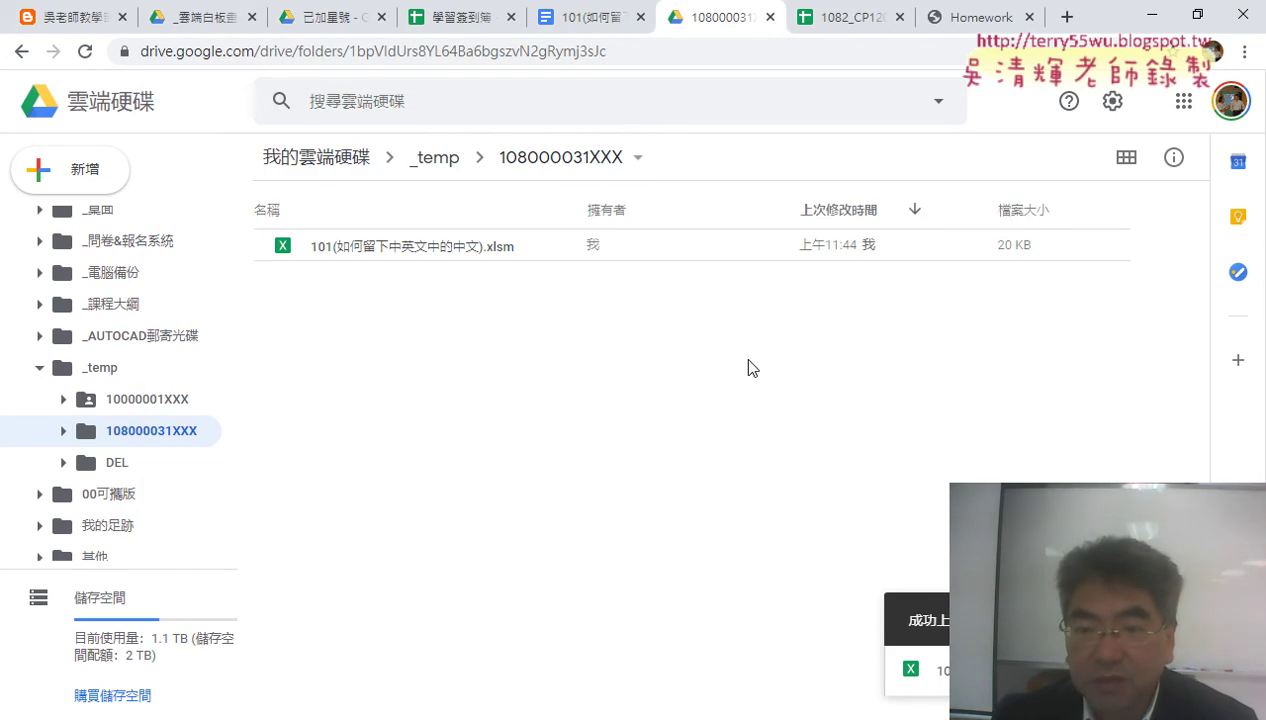
Turn on link sharing for the student-ID folder from its 共用 settings
click(592, 160)
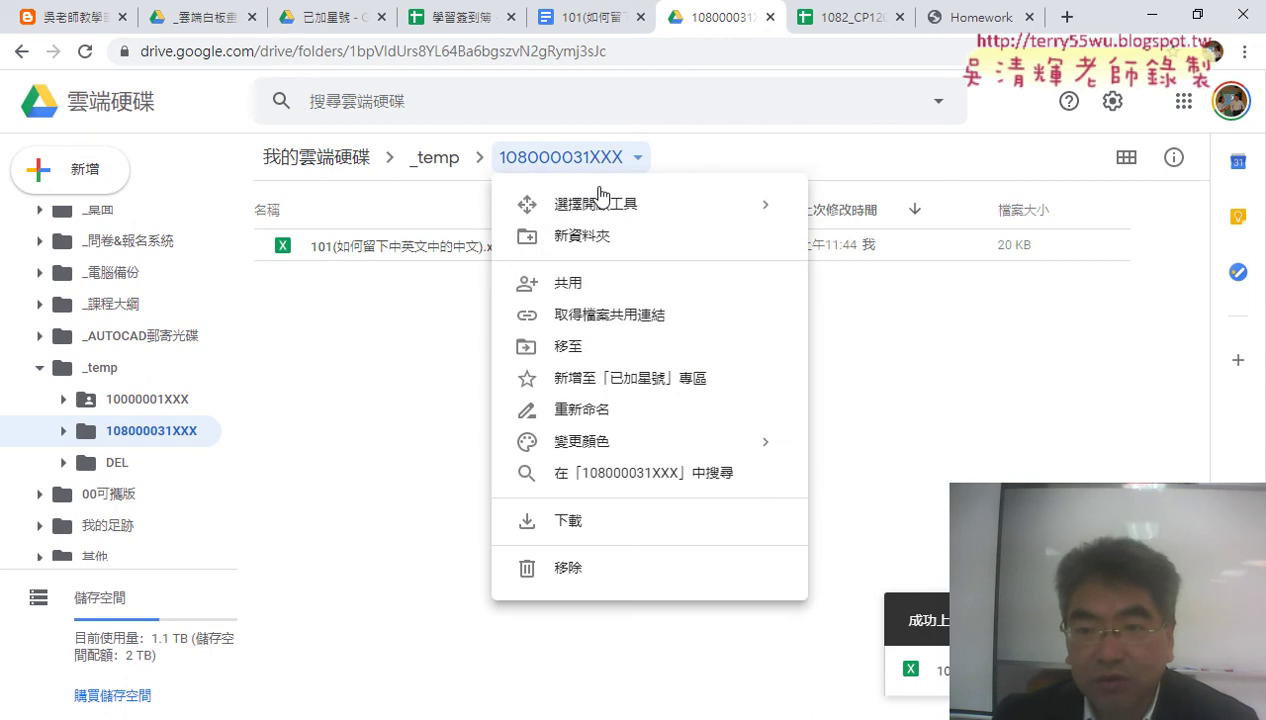
click(588, 290)
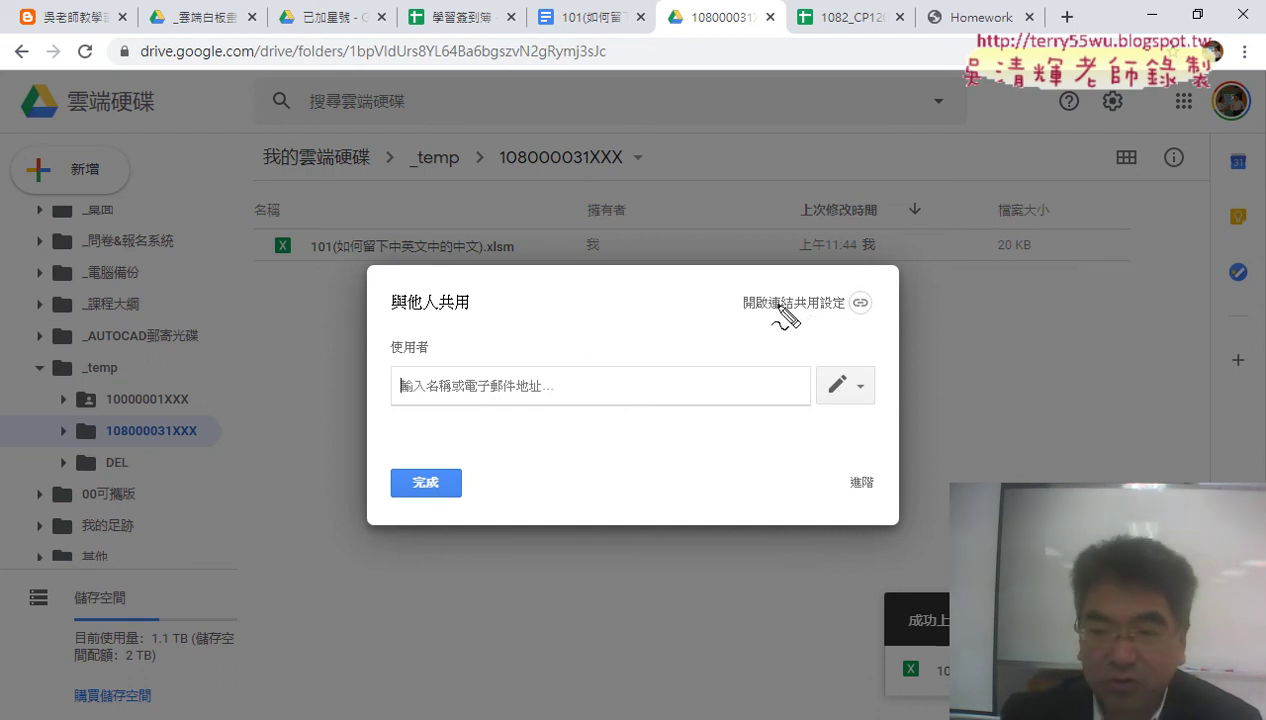
drag(882, 284, 870, 310)
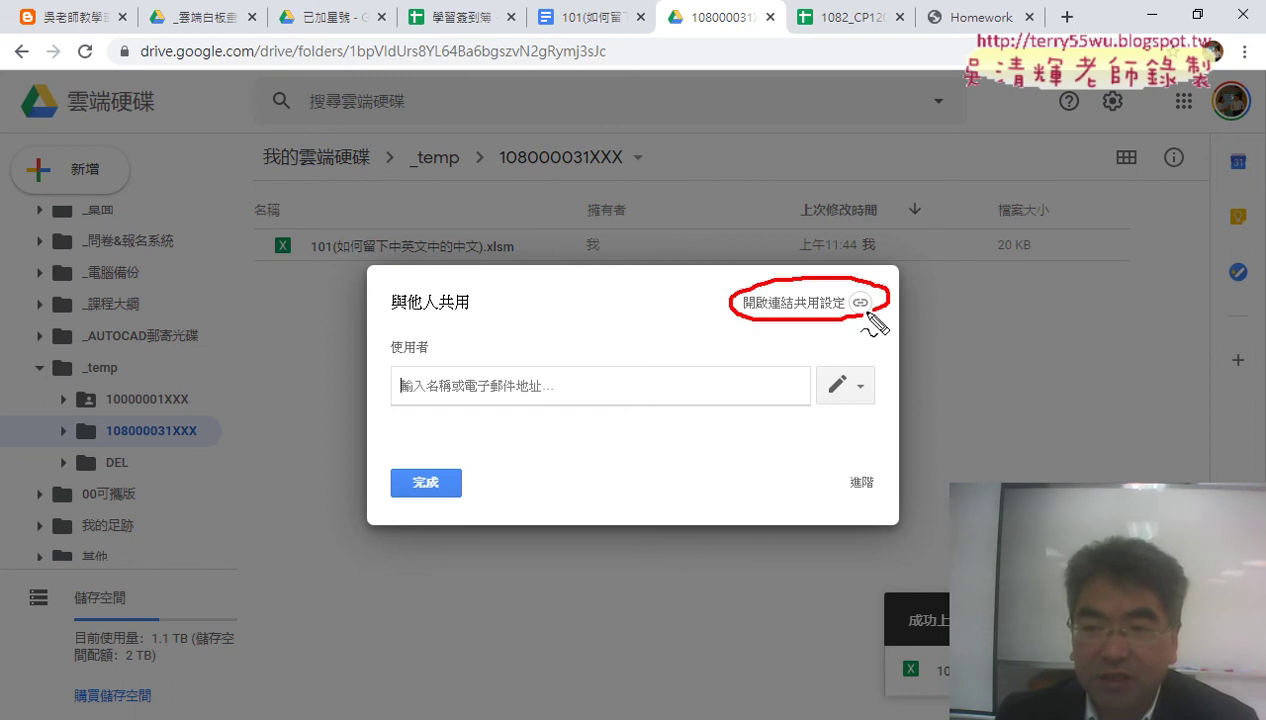
drag(625, 320, 725, 312)
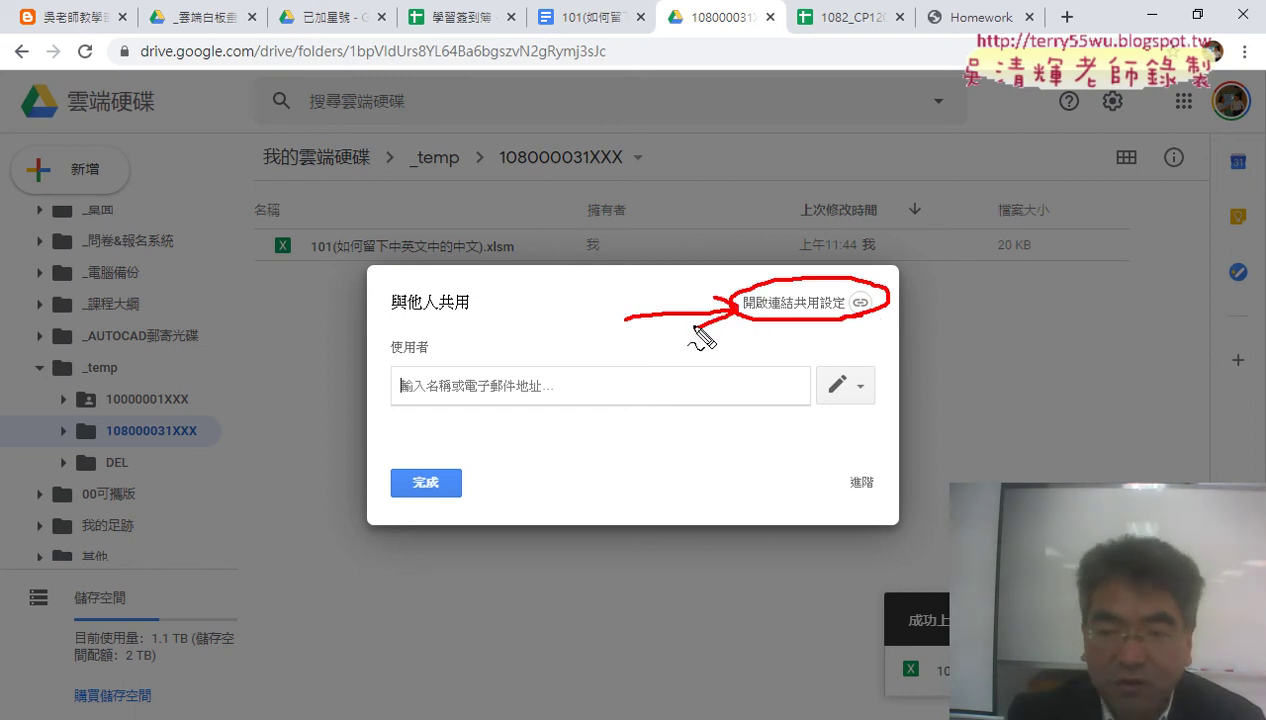
key(Escape)
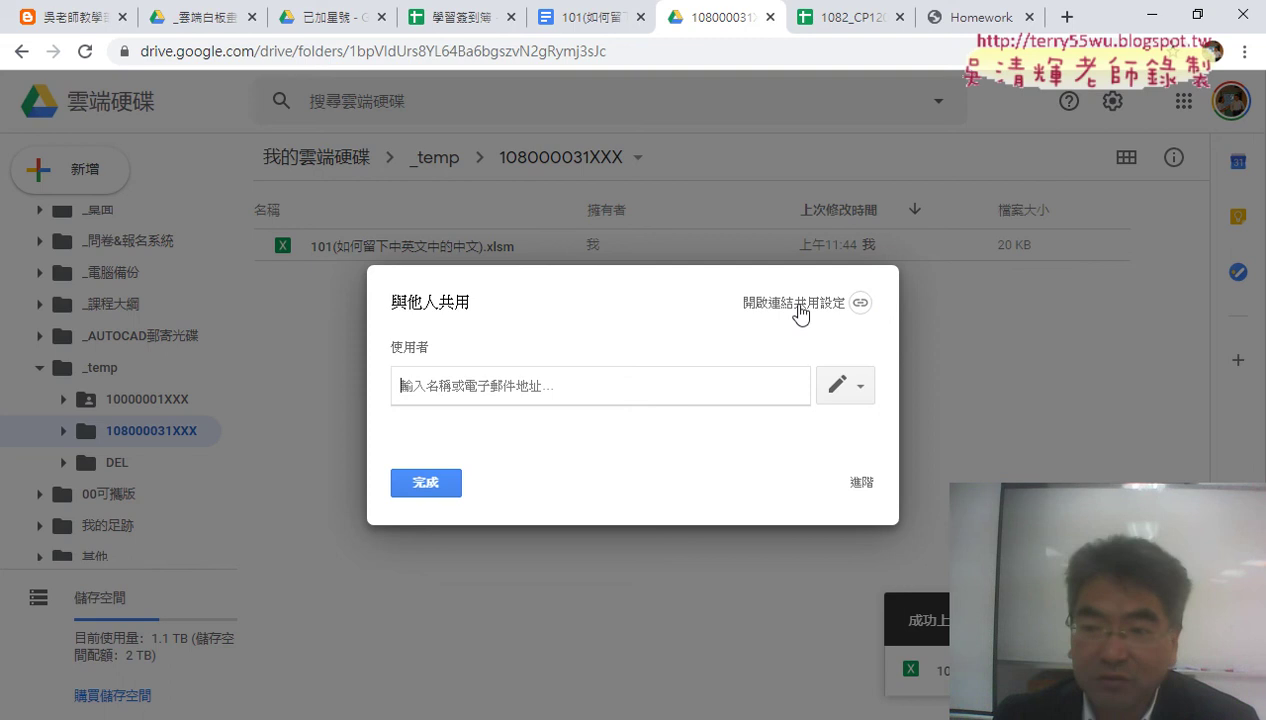
click(798, 308)
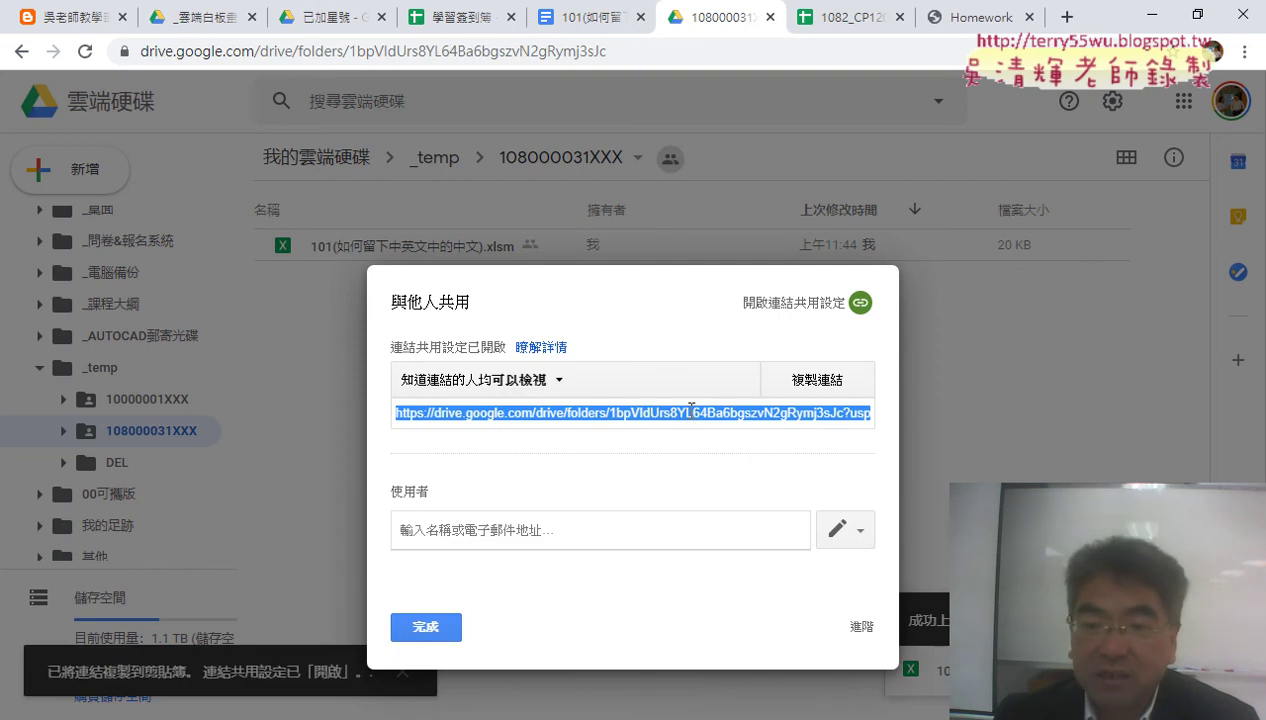
Copy the folder's sharing link to the clipboard
right_click(663, 416)
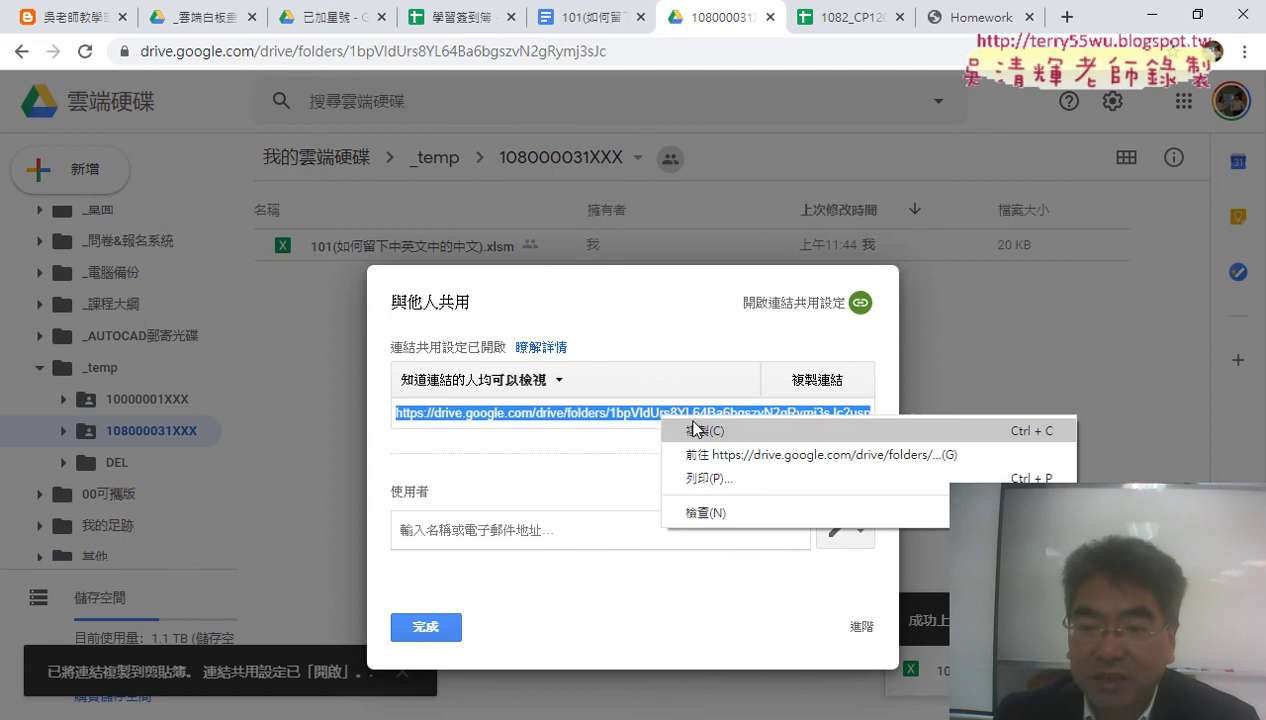
click(695, 429)
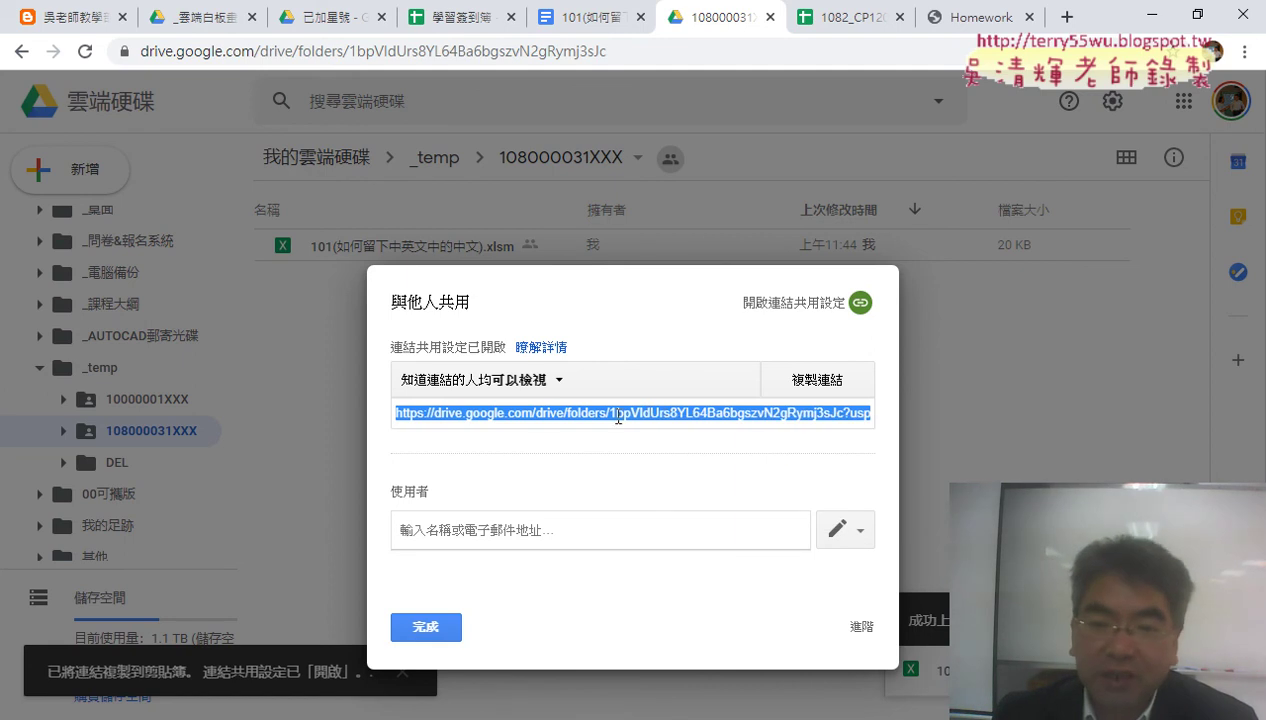
right_click(734, 415)
click(791, 424)
Load the gg.gg URL shortener in a new browser tab
click(1068, 18)
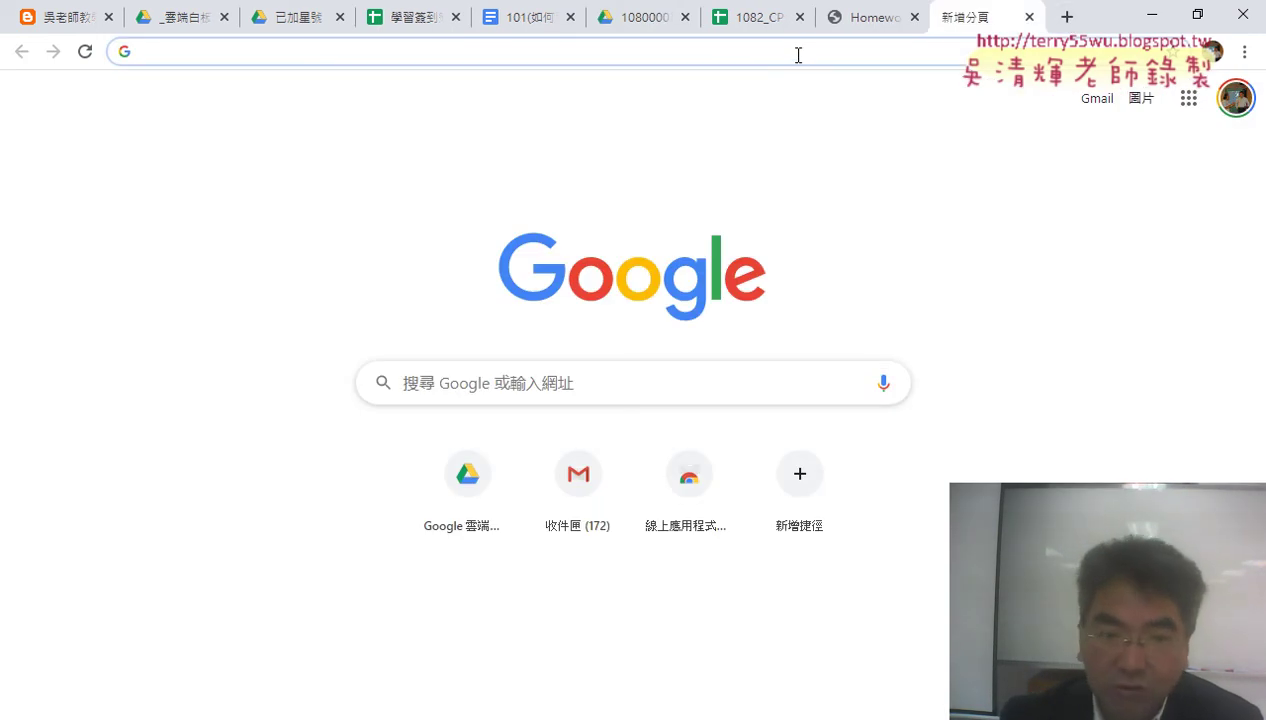
text(ㄐ)
key(BackSpace)
text(g)
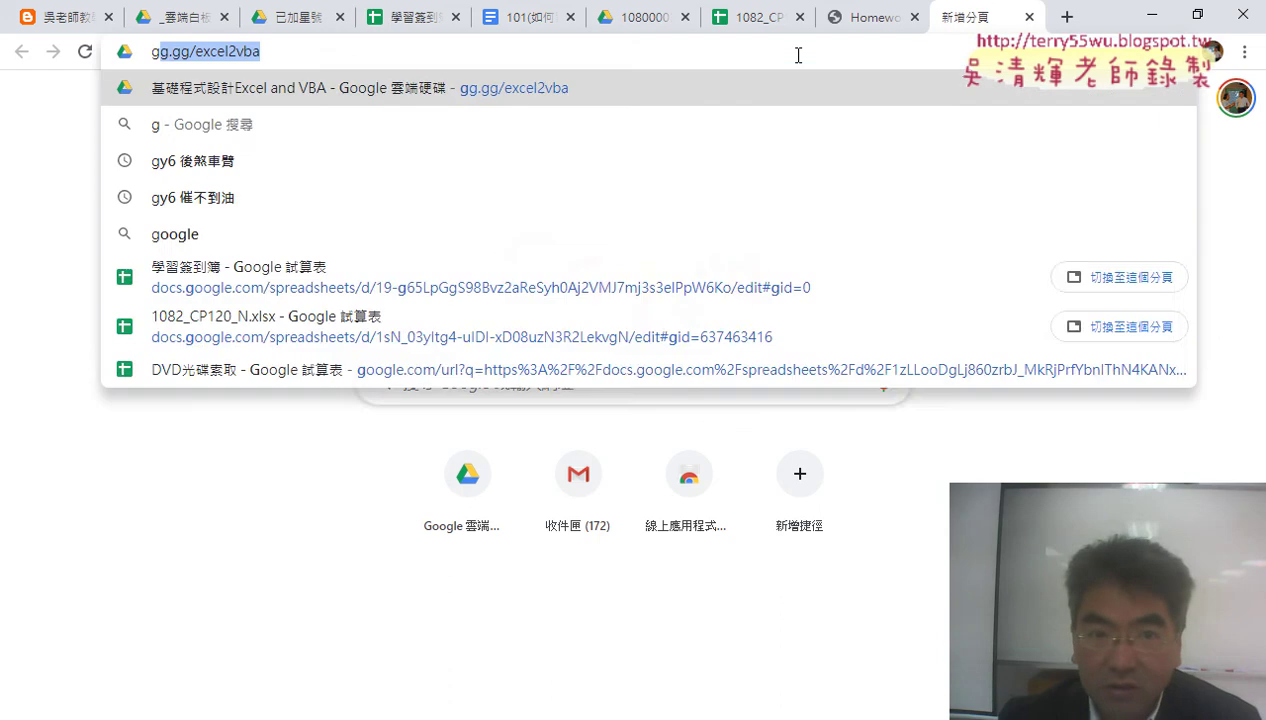
text(g)
key(End)
key(BackSpace)
key(BackSpace)
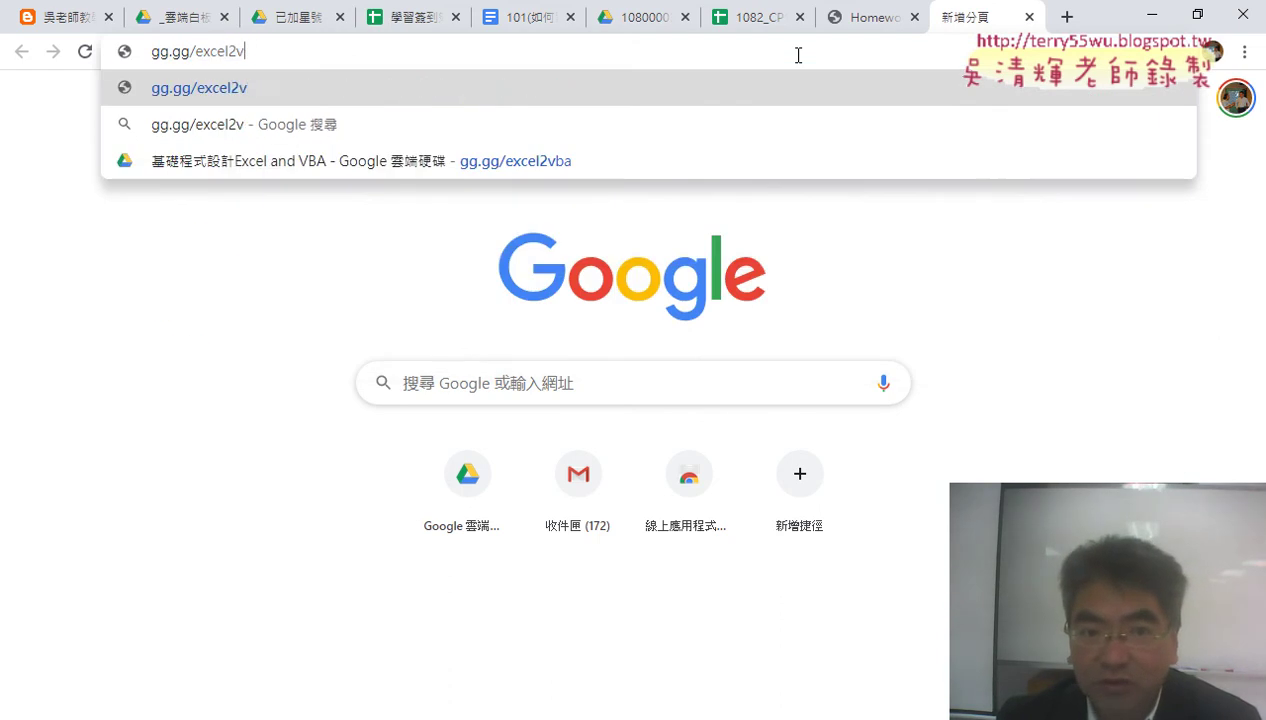
key(BackSpace)
key(BackSpace)
key(BackSpace)
key(BackSpace)
key(BackSpace)
key(BackSpace)
key(Return)
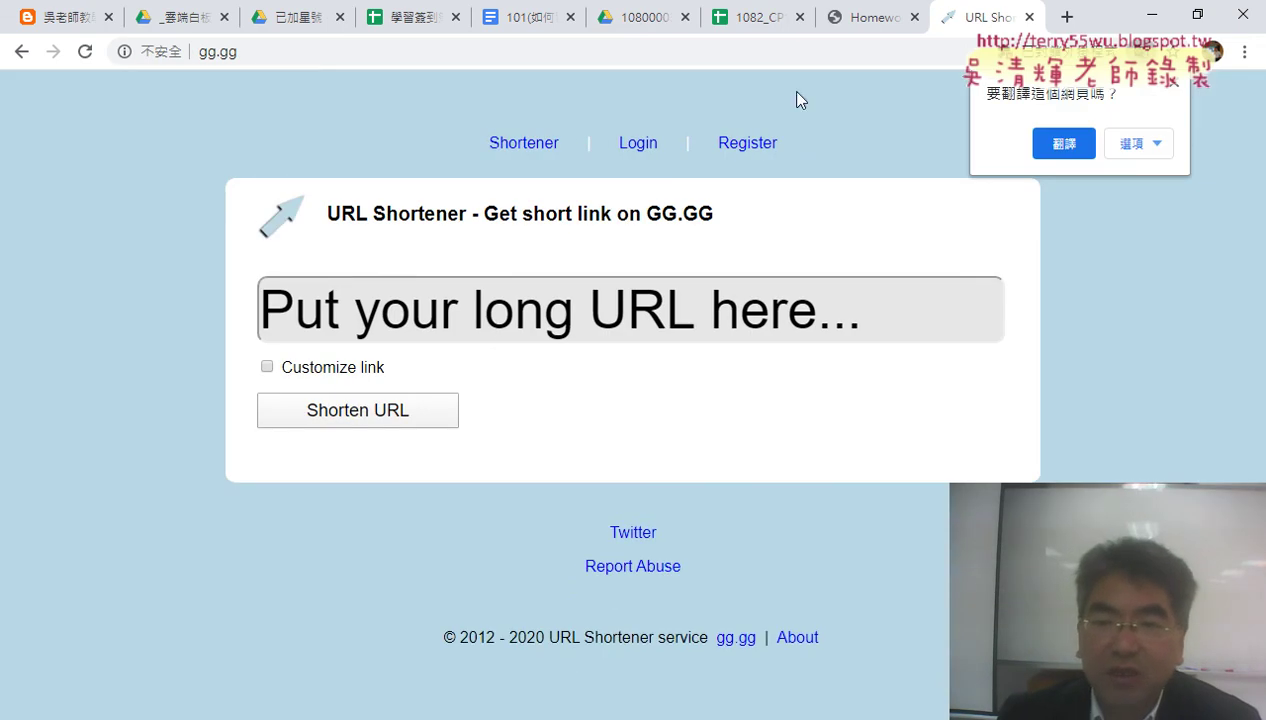
click(482, 321)
right_click(481, 329)
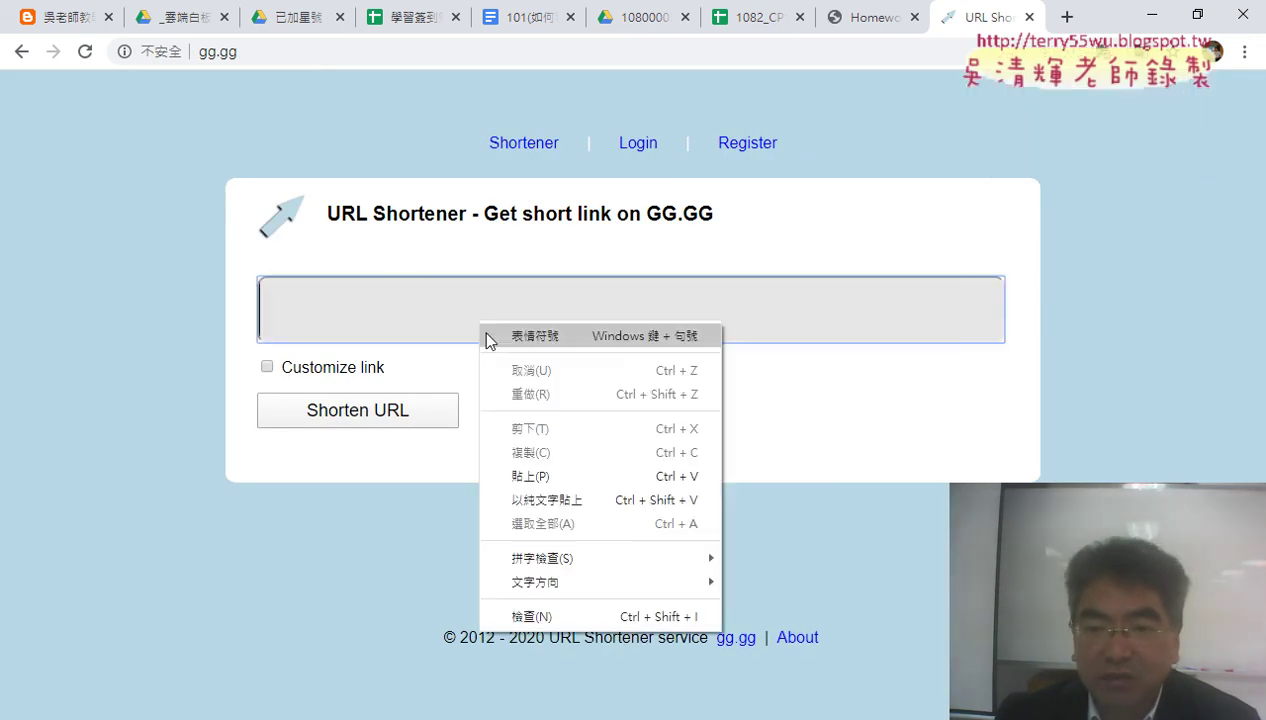
click(522, 471)
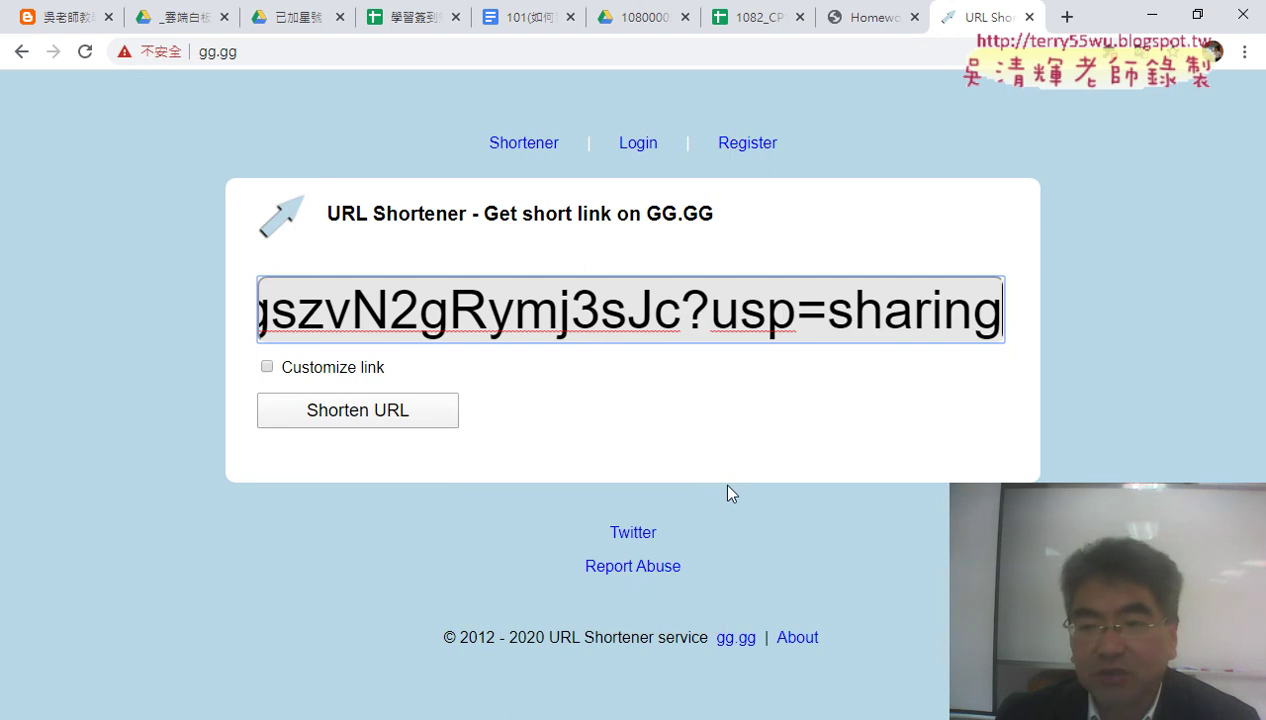
click(397, 427)
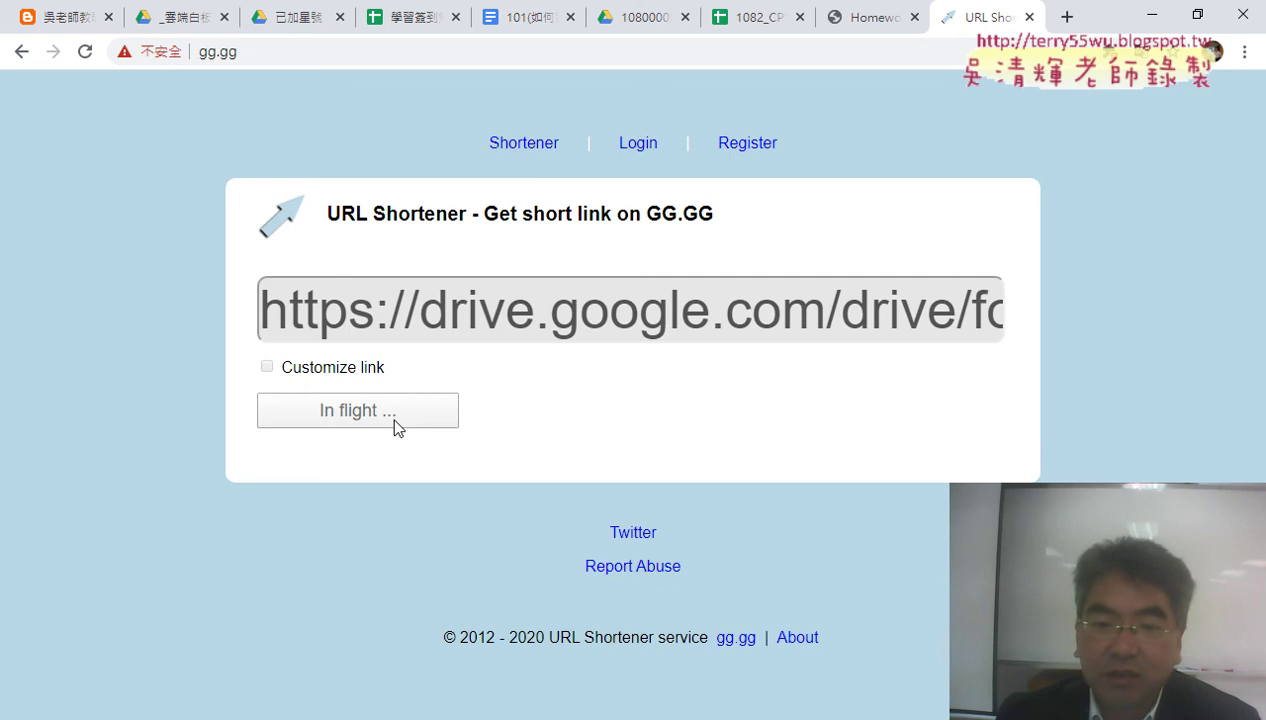
mouse_move(561, 558)
mouse_down()
mouse_move(238, 558)
mouse_move(248, 551)
mouse_up()
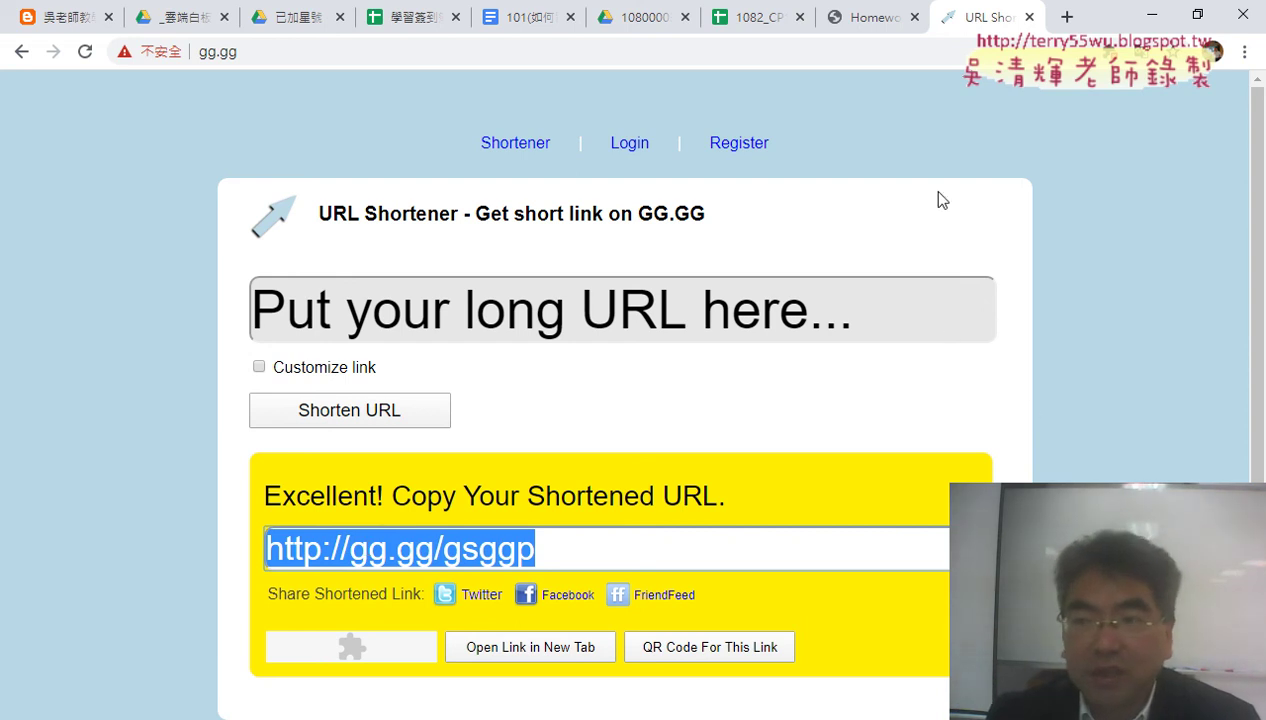
Return to the Homework tab showing the CP120 作業清單 with the assignment due 2020/3/12
click(866, 24)
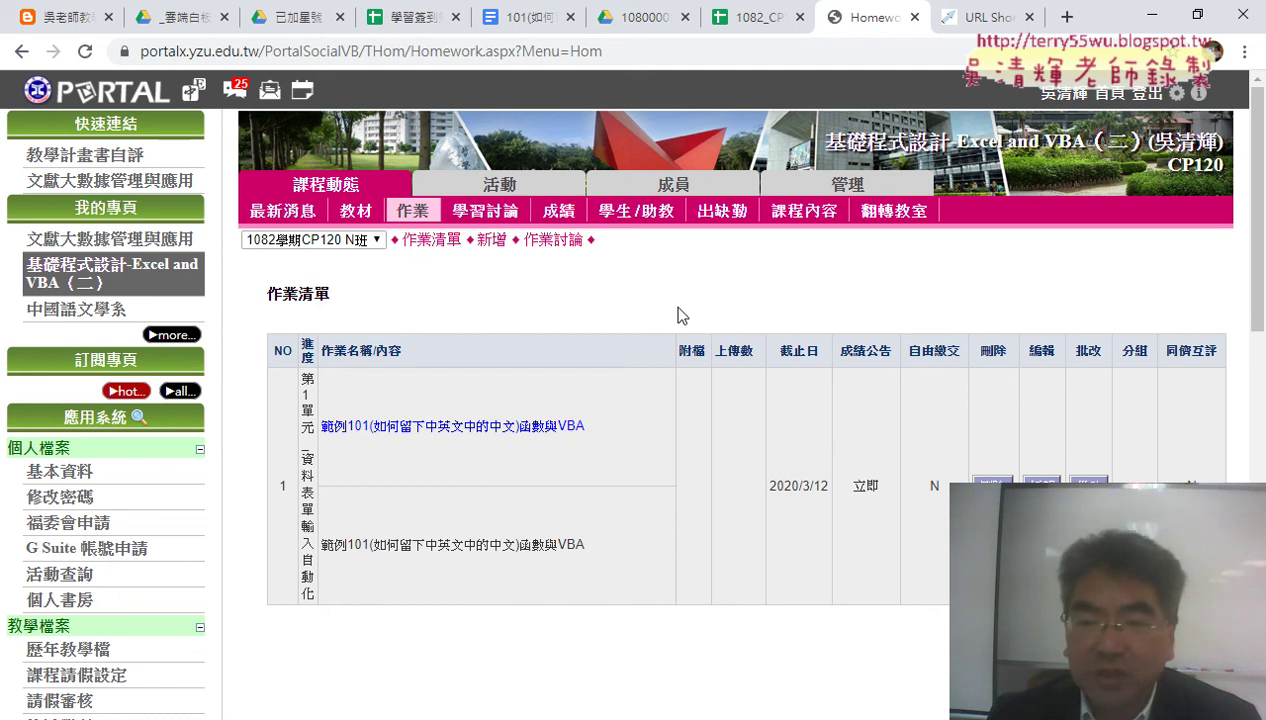